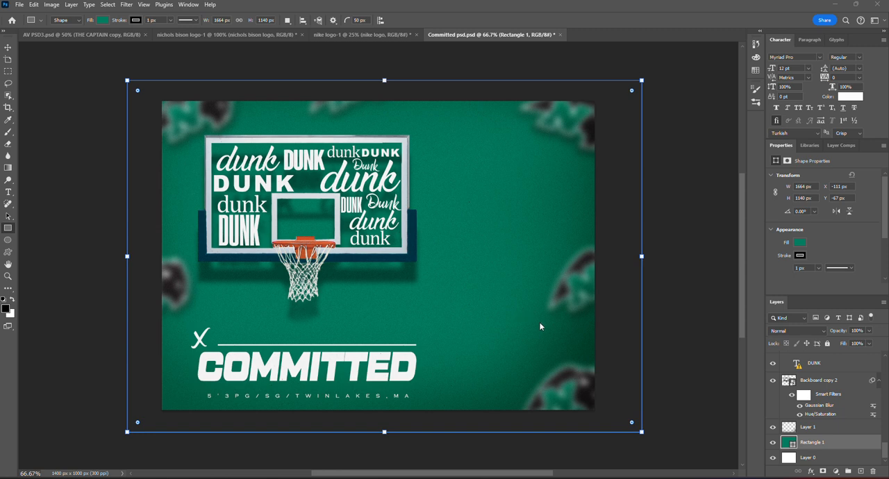
- Select Layer 1 and review the Brush tool's size, hardness and opacity settings
left_click(829, 429)
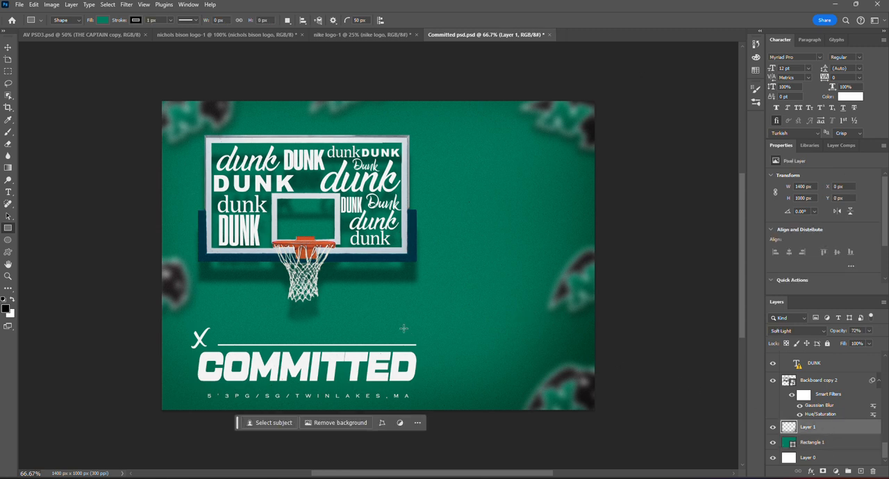
left_click(8, 131)
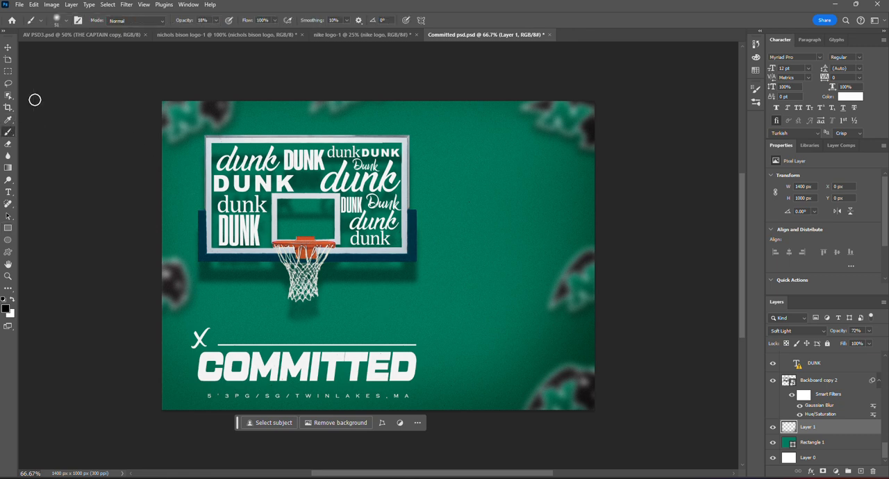
left_click(65, 21)
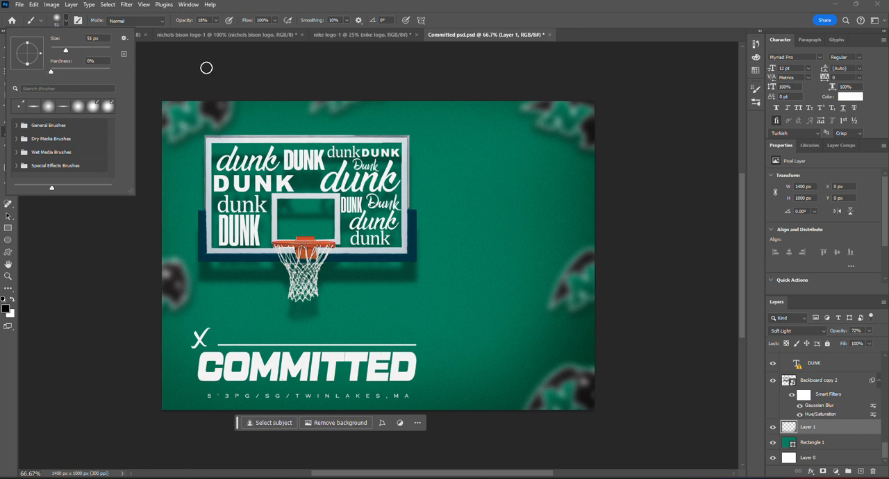
left_click(228, 13)
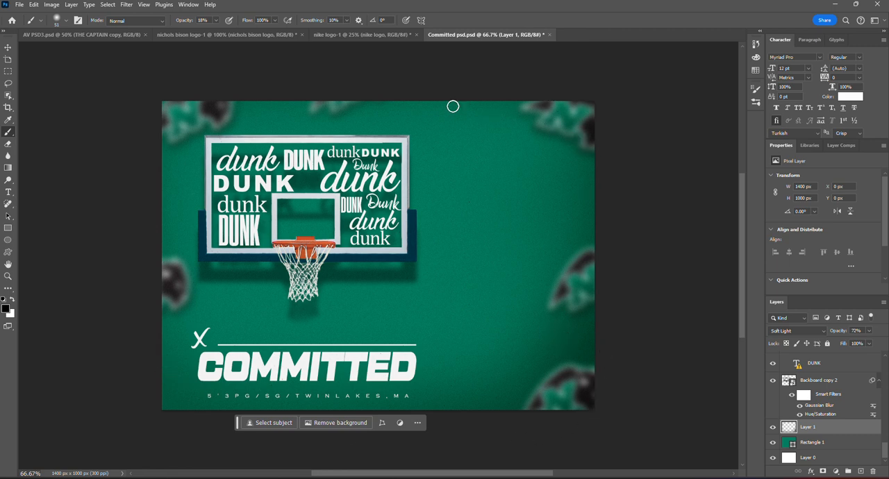
- Toggle the visibility of Layer 1 off and on to compare the background shading
left_click(773, 429)
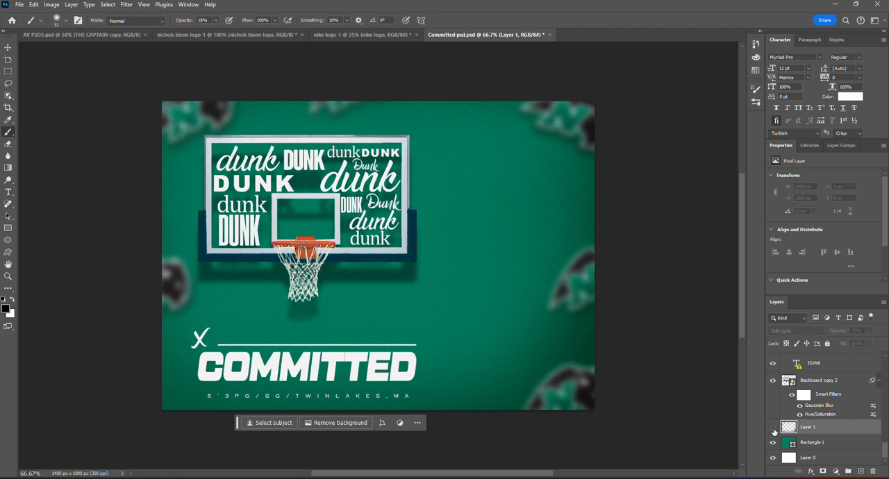
left_click(774, 428)
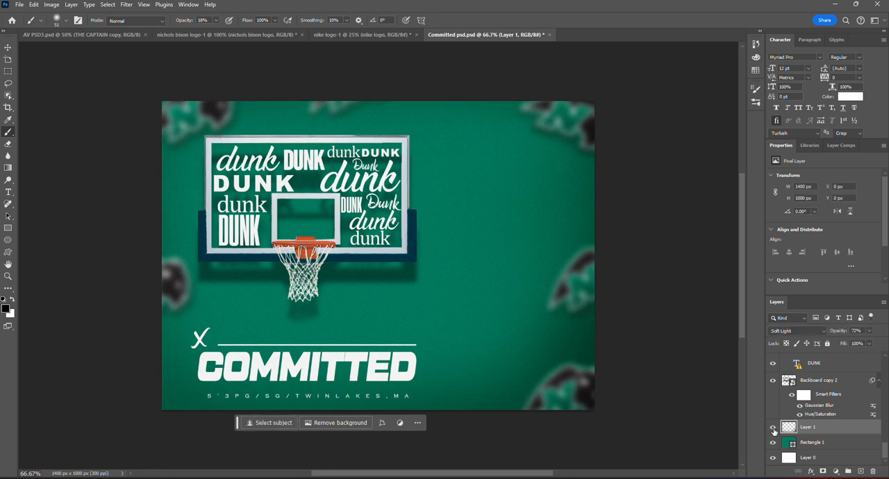
left_click(773, 428)
left_click(773, 428)
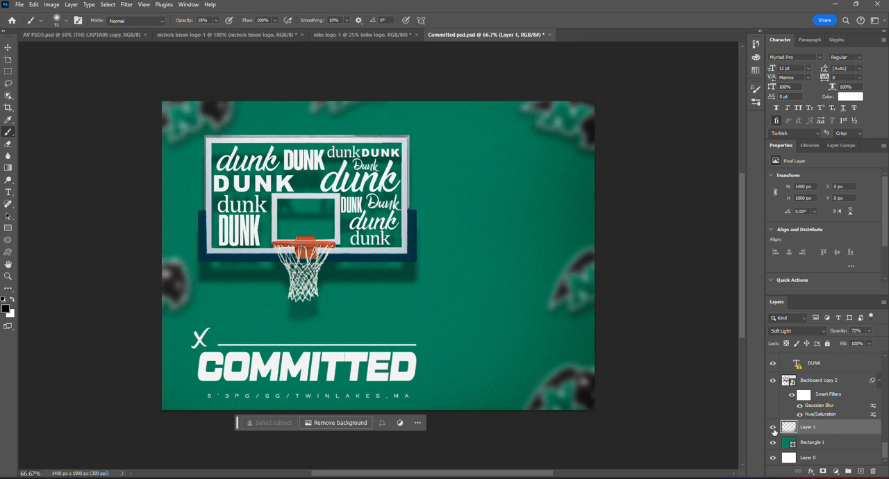
- Select the Backboard copy layer, toggle its visibility off and on, and show its bounds with the Move tool
scroll(818, 434, "up", 3)
scroll(820, 428, "up", 5)
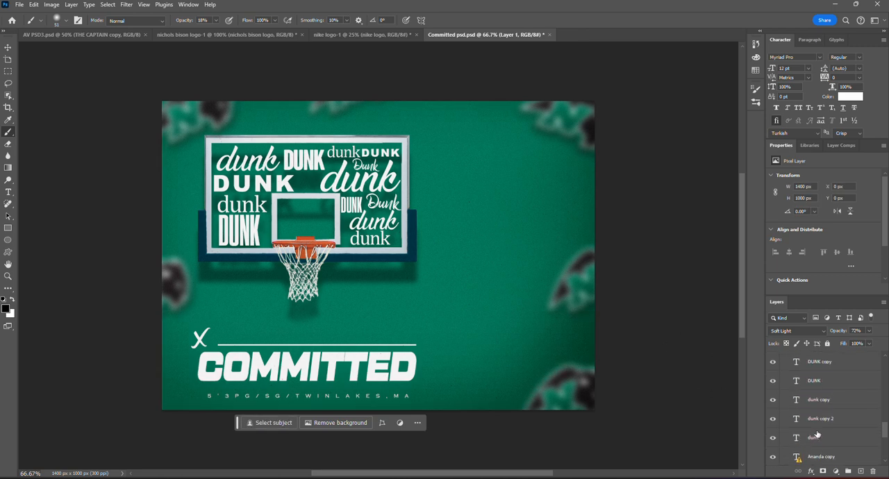
left_click(825, 387)
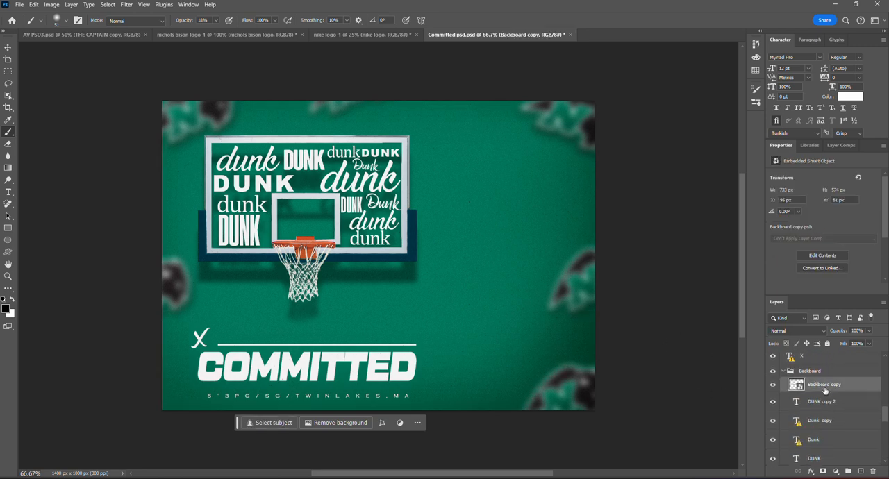
left_click(773, 387)
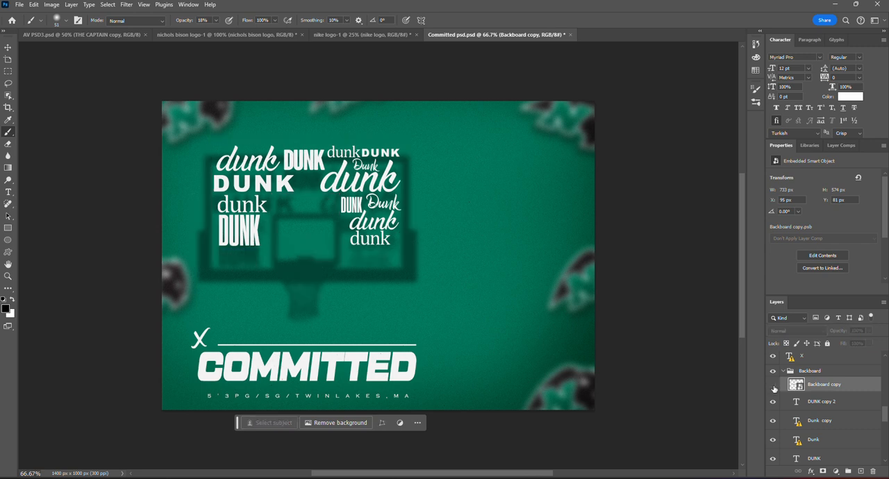
left_click(773, 387)
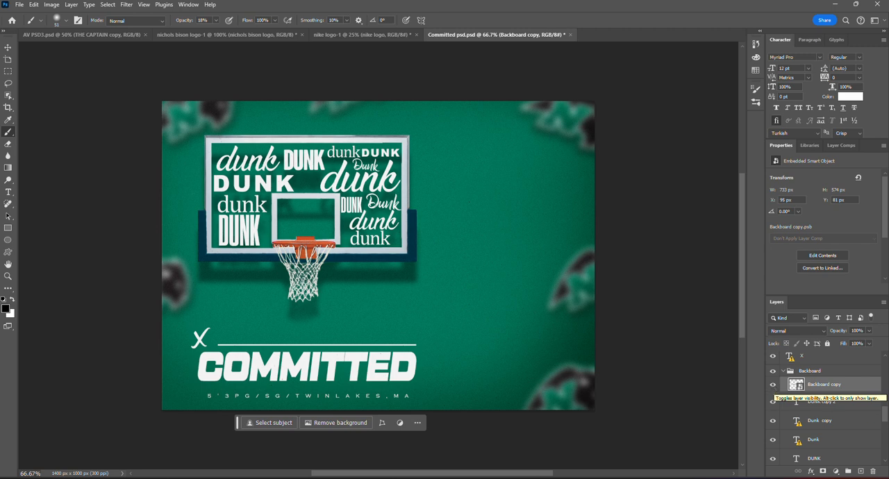
scroll(837, 397, "down", 1)
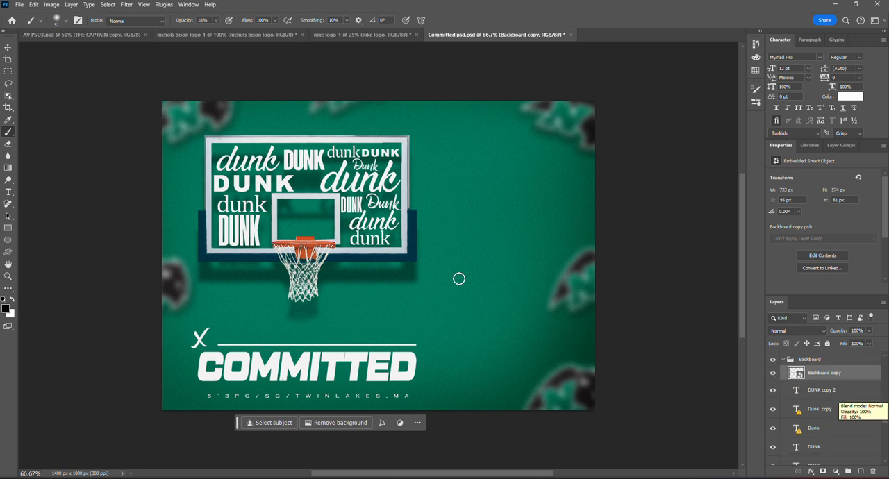
left_click(8, 47)
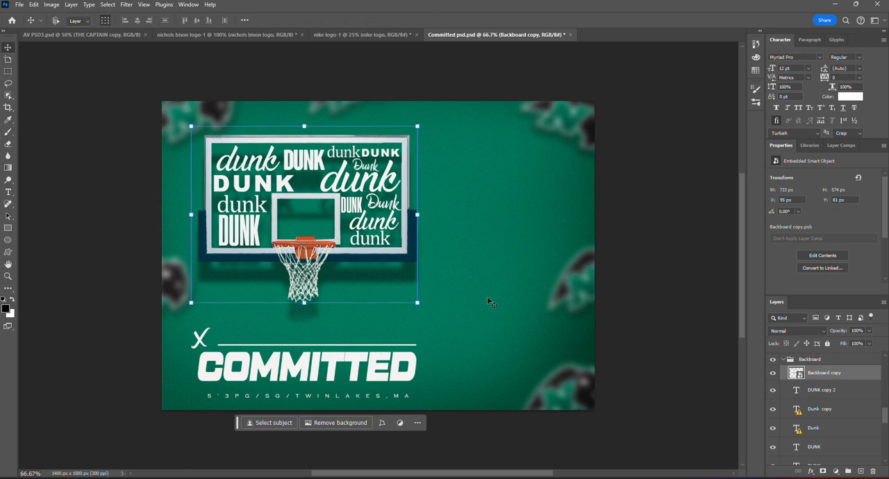
- Select the lowest DUNK text layer in the Backboard group and inspect its position and type settings
scroll(828, 394, "down", 5)
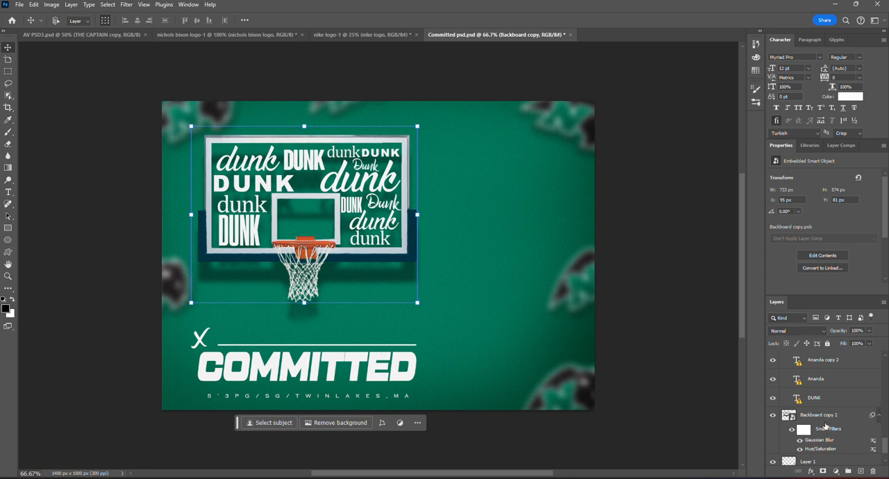
scroll(831, 401, "down", 1)
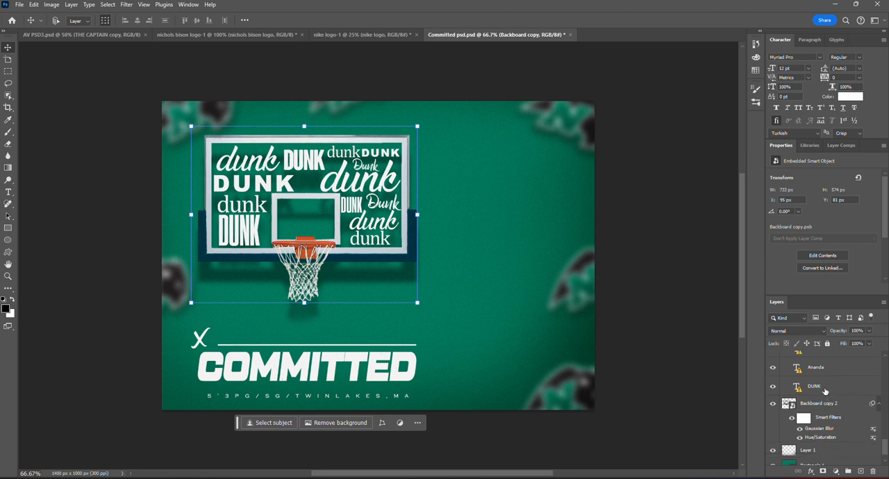
left_click(825, 392)
left_click(7, 193)
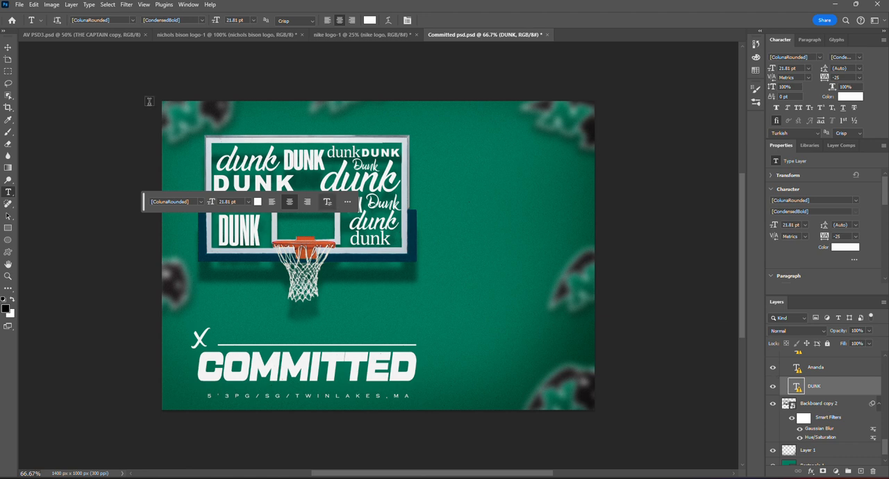
left_click(8, 50)
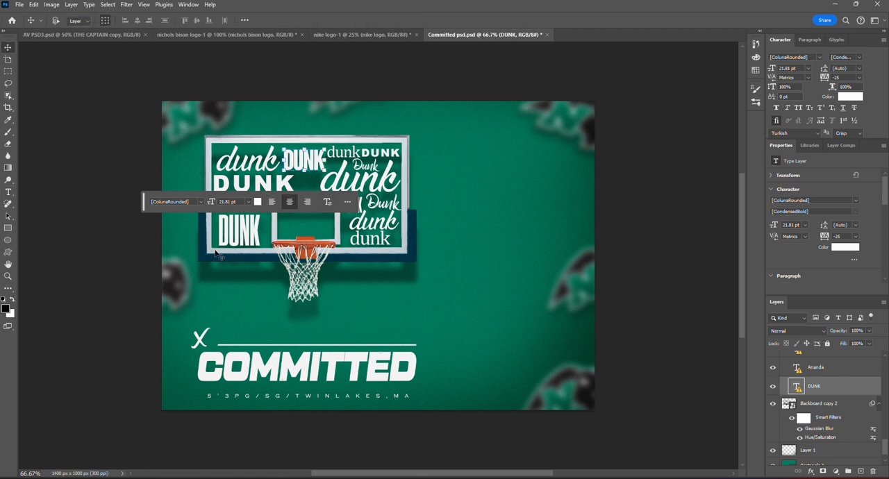
left_click(8, 192)
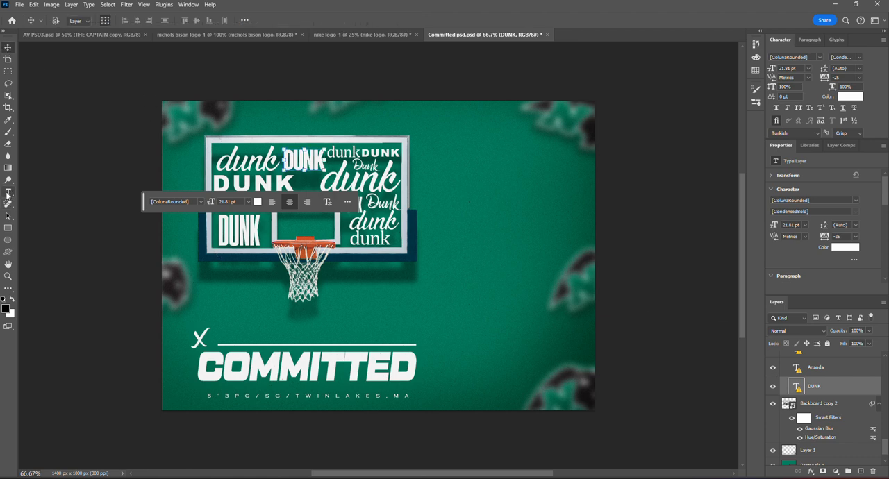
- Check the font settings of the Ananda, Ananda copy 2 and Ananda copy text layers
left_click(835, 367)
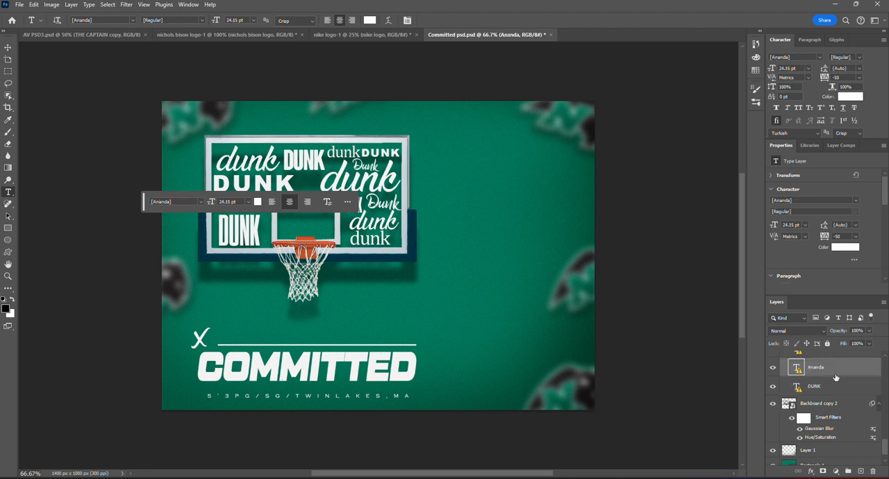
left_click(840, 355)
scroll(841, 382, "up", 1)
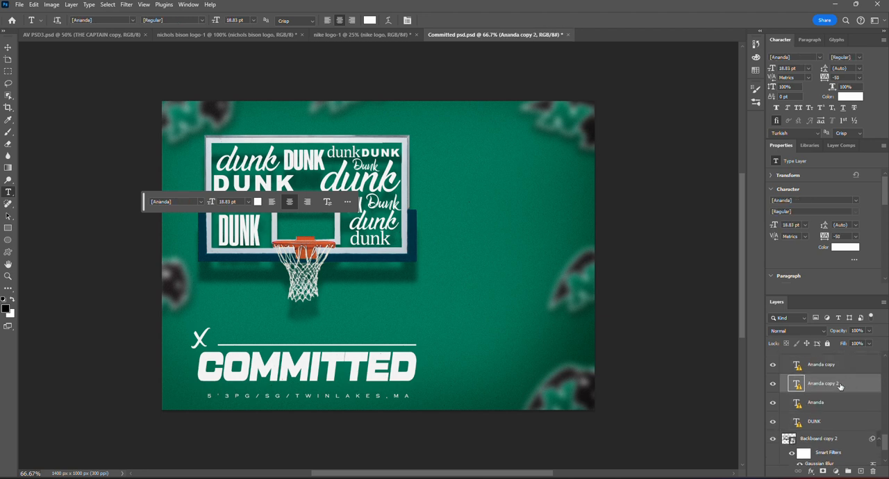
left_click(840, 364)
scroll(833, 396, "up", 2)
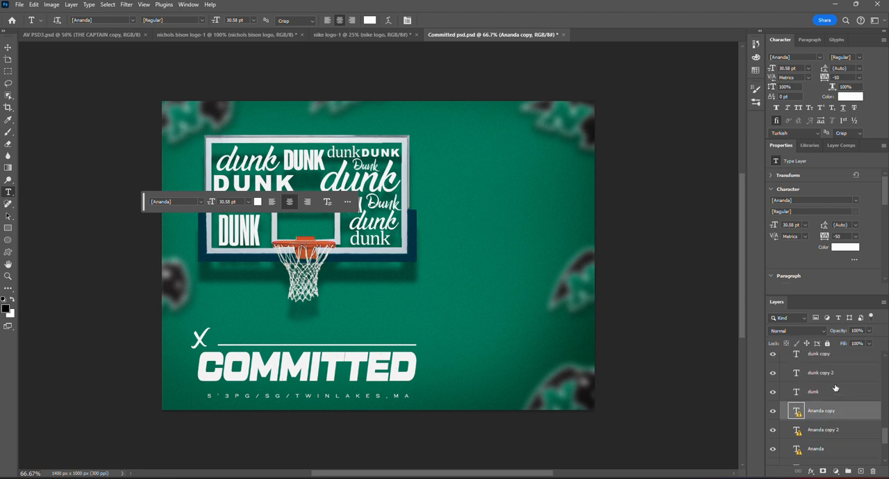
- Check the font settings of the three lowercase dunk text layers and the DUNK and DUNK copy layers above them
left_click(836, 389)
scroll(837, 399, "up", 3)
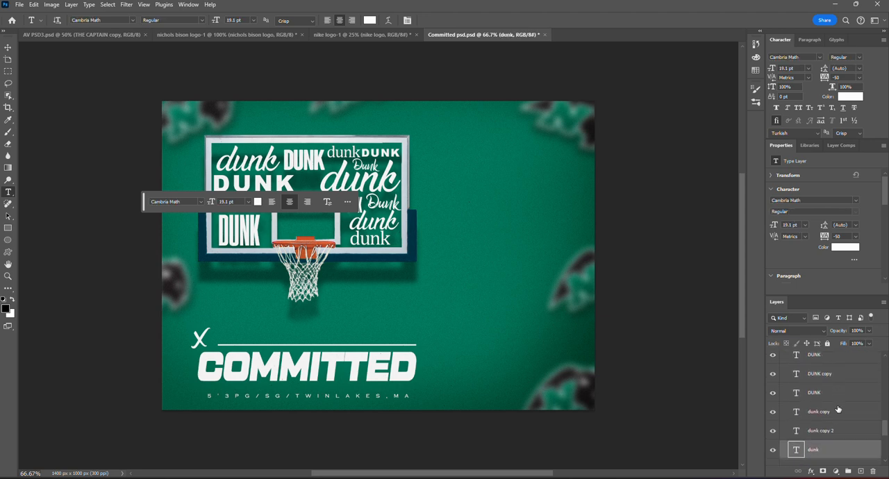
left_click(838, 431)
left_click(840, 413)
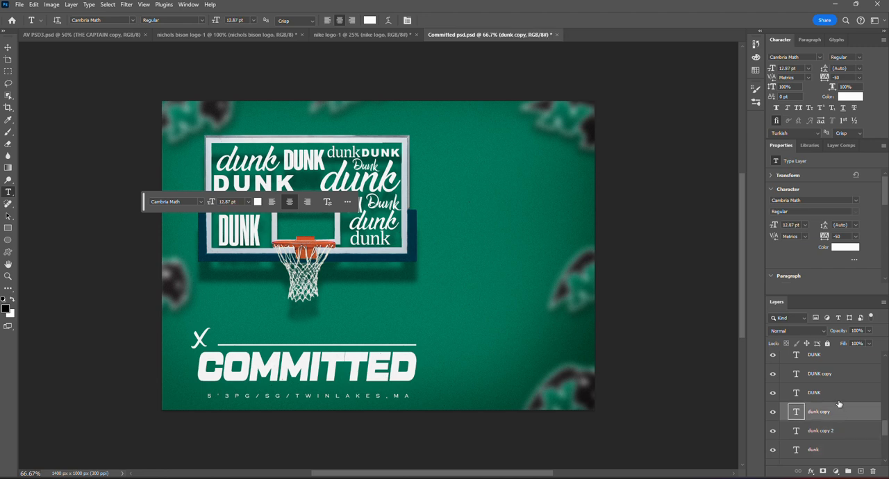
left_click(838, 394)
left_click(836, 374)
scroll(834, 385, "up", 1)
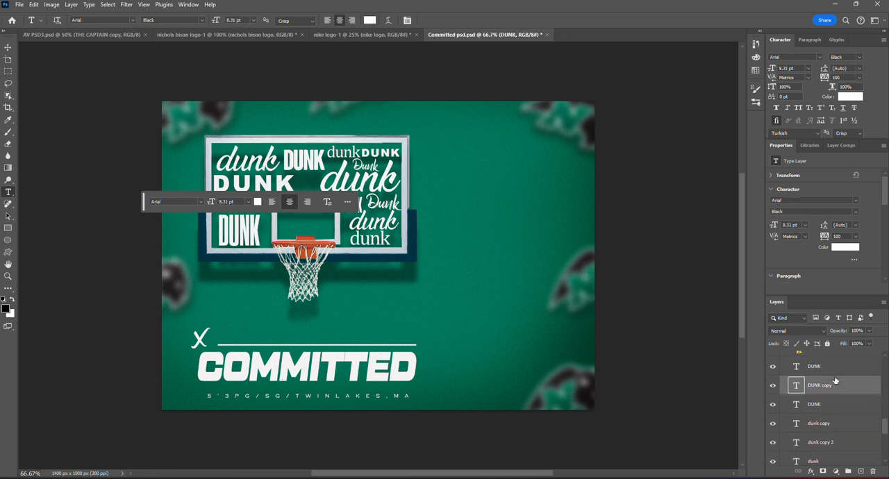
- Check the font settings of the remaining Backboard text layers, including Dunk, Dunk copy and DUNK copy 2
left_click(835, 387)
scroll(836, 389, "up", 2)
left_click(836, 393)
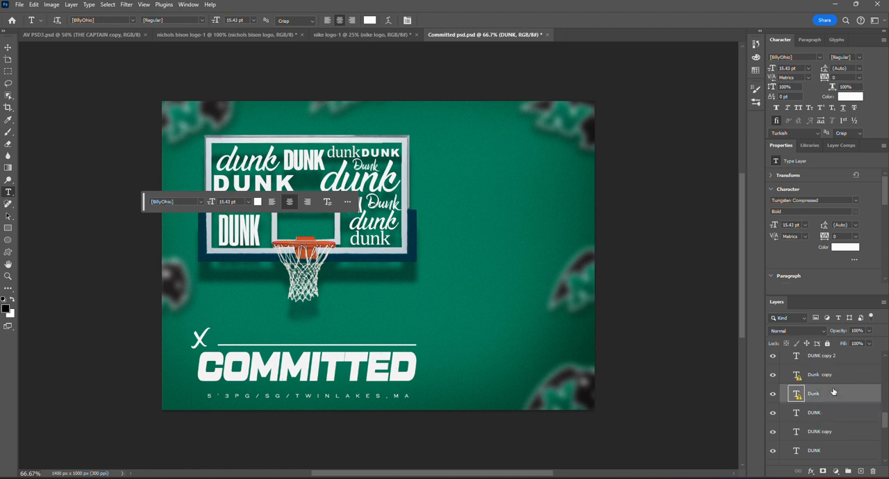
left_click(837, 376)
scroll(836, 386, "up", 1)
left_click(836, 382)
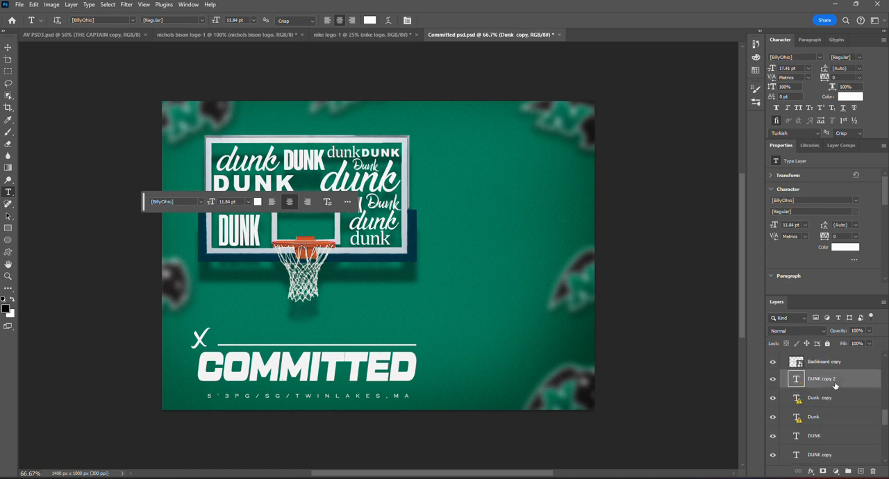
- Select the Backboard copy 2 shadow layer, show its bounds with the Move tool, and toggle its visibility off and on
scroll(836, 384, "down", 5)
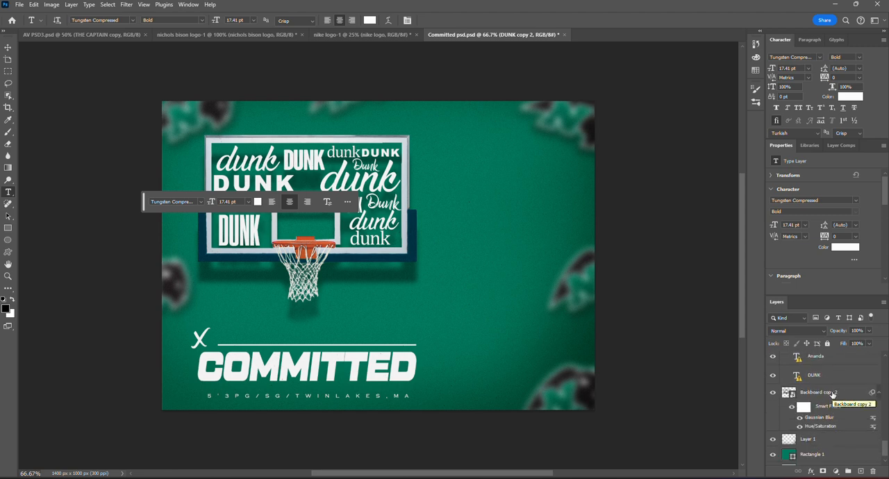
left_click(833, 393)
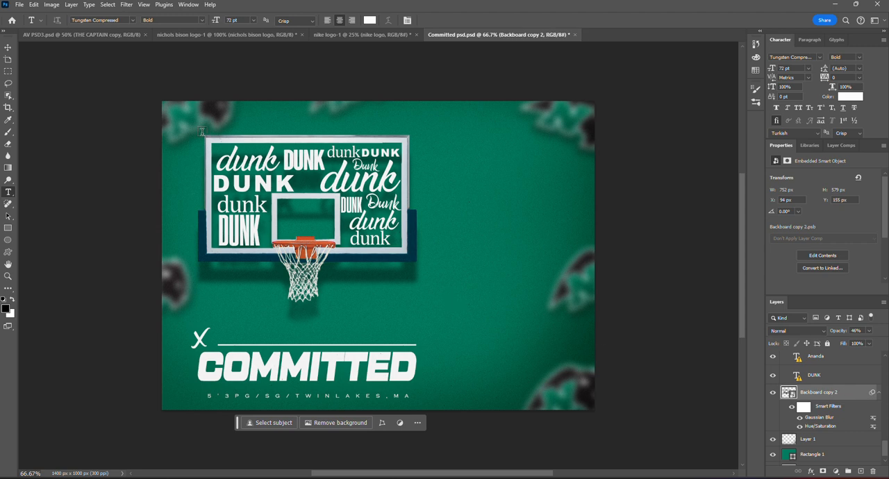
left_click(7, 48)
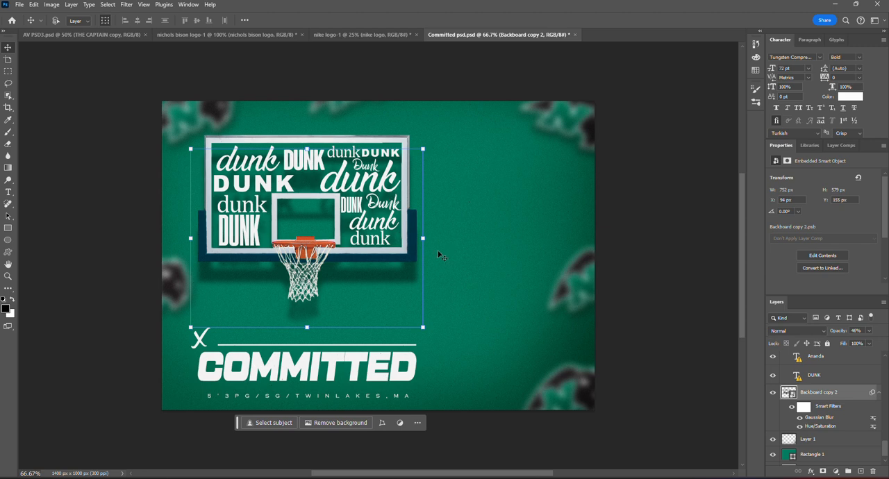
left_click(773, 393)
left_click(773, 393)
- Inspect the Hue/Saturation smart filter's blending options and the layer opacity of Backboard copy 2 without changing them
double_click(873, 427)
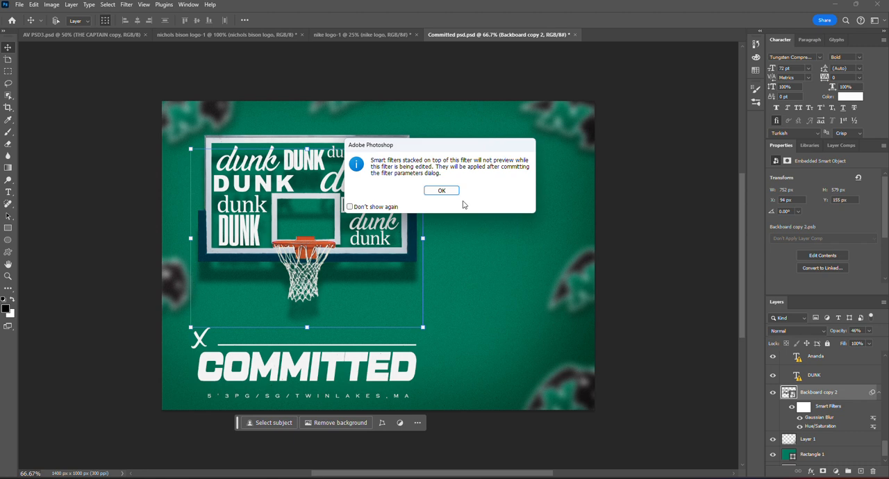
left_click(441, 191)
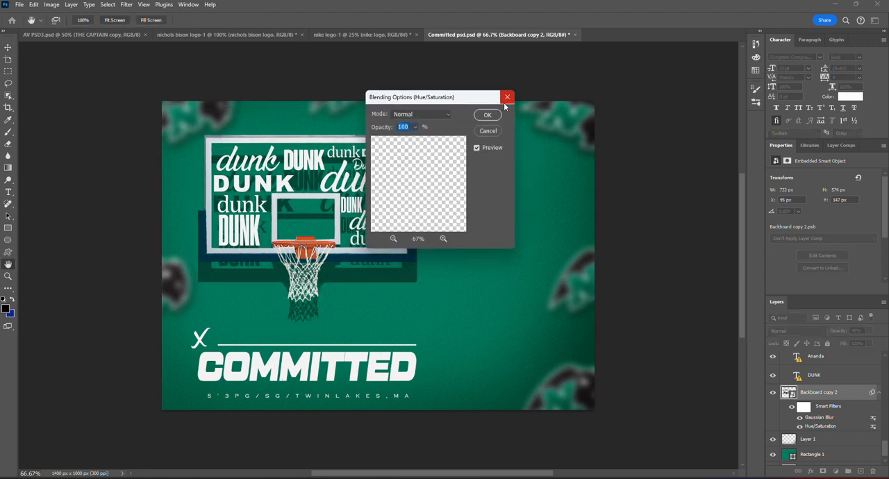
left_click(506, 98)
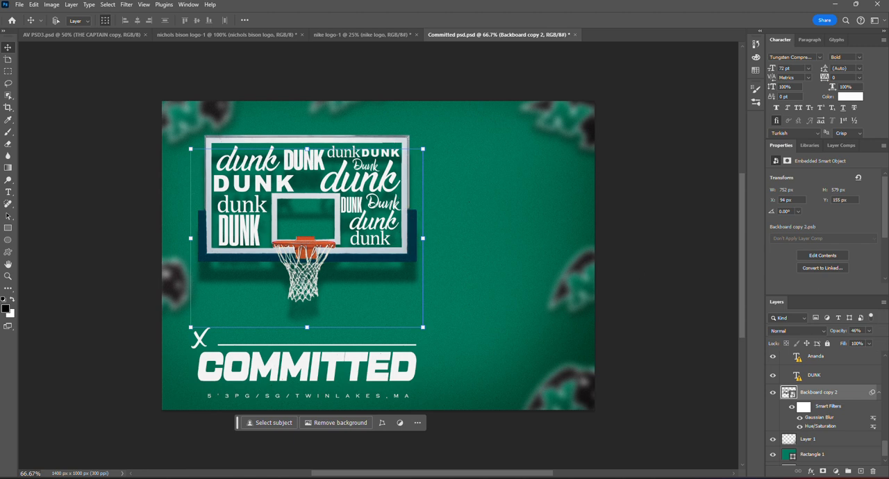
left_click(869, 332)
left_click(869, 333)
- Collapse the Backboard layer group
scroll(848, 396, "up", 5)
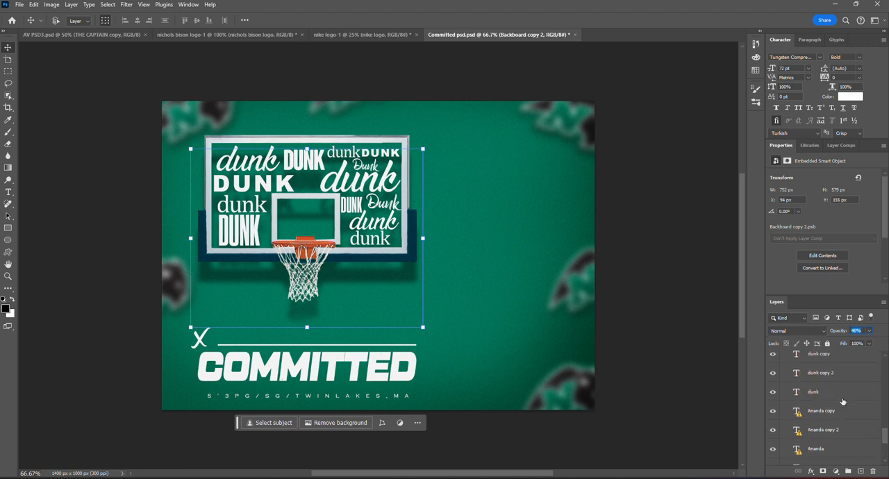
scroll(842, 401, "up", 3)
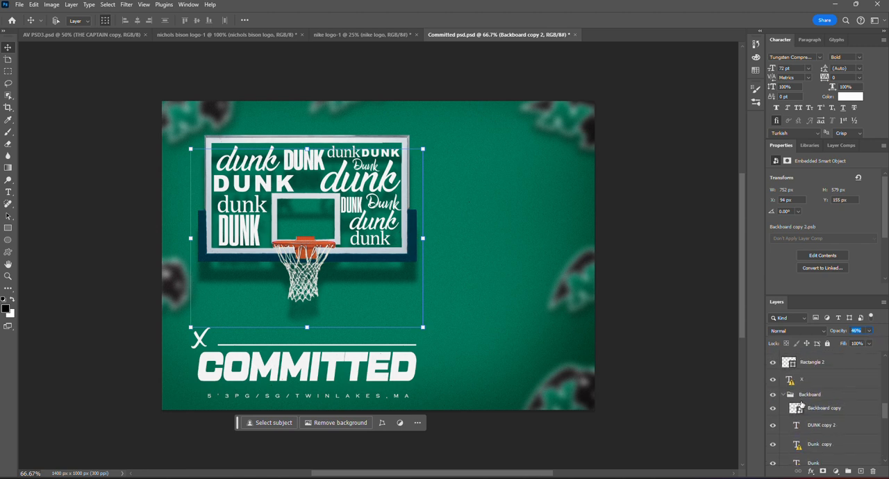
left_click(784, 395)
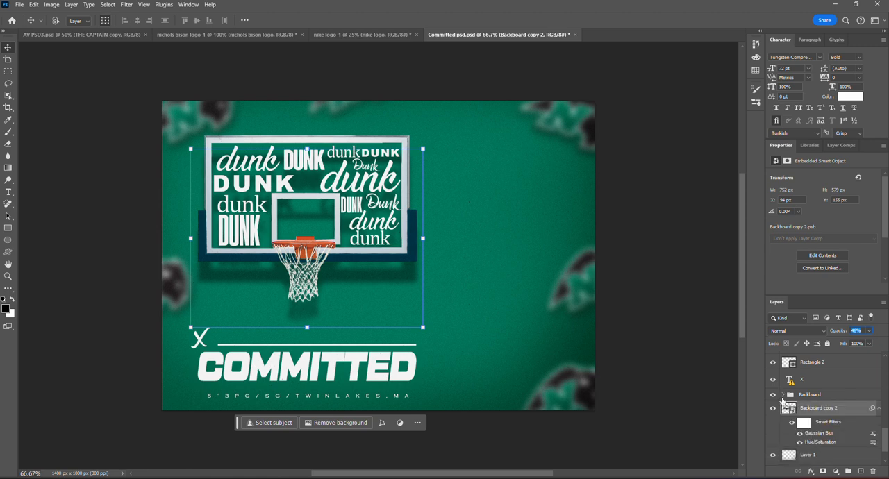
- Expand the Backboard group, select the X text layer above it, and check its font with the Type tool
left_click(782, 396)
scroll(837, 414, "up", 1)
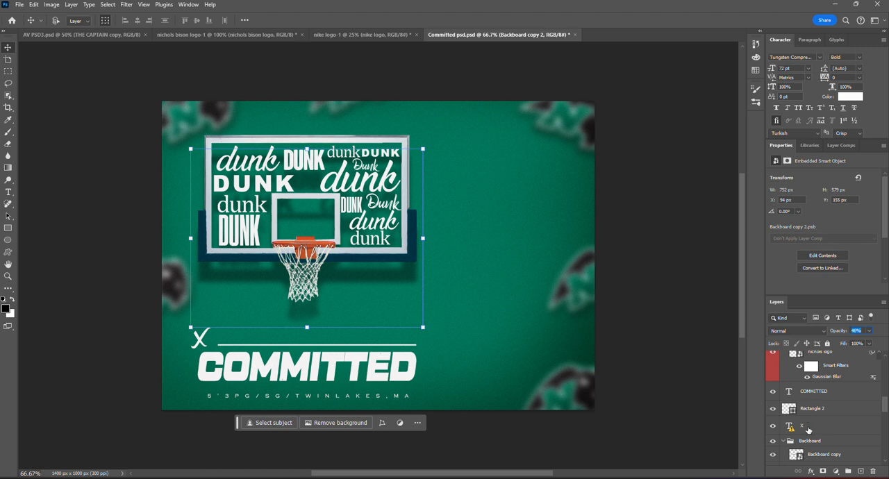
left_click(808, 428)
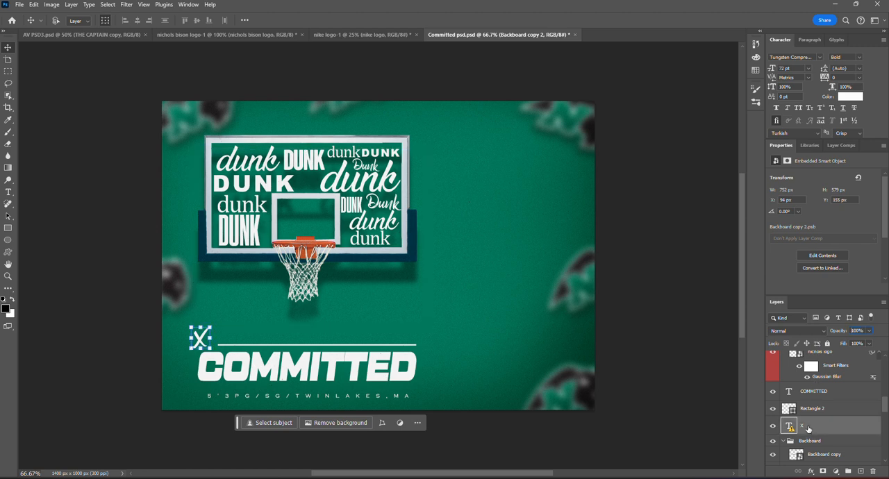
left_click(8, 193)
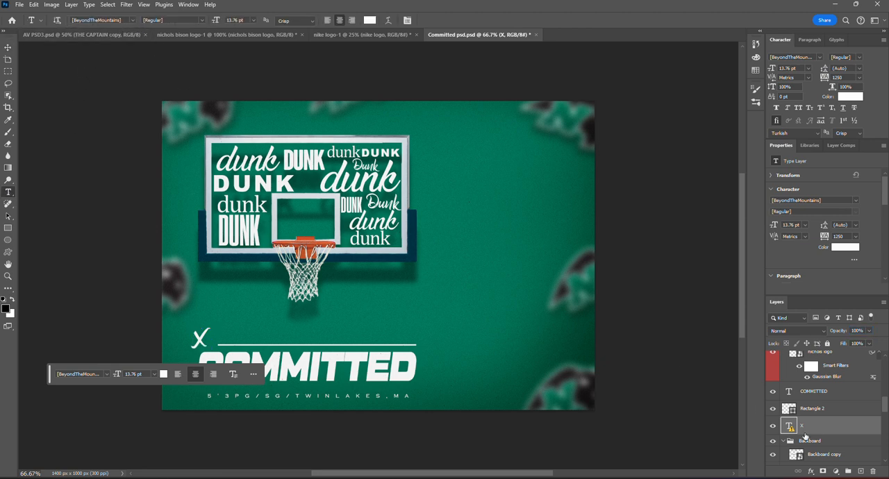
- Check the shape properties of the Rectangle 2 line and the font settings of the COMMITTED text layer
left_click(834, 410)
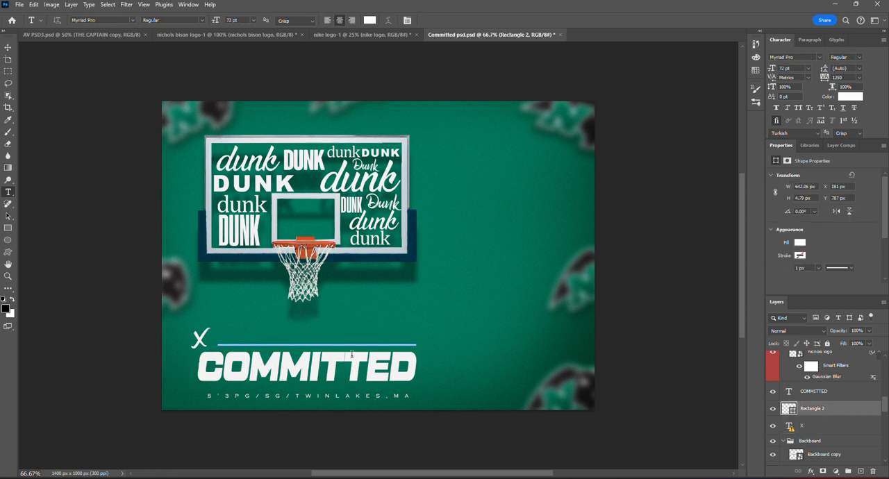
scroll(848, 418, "up", 1)
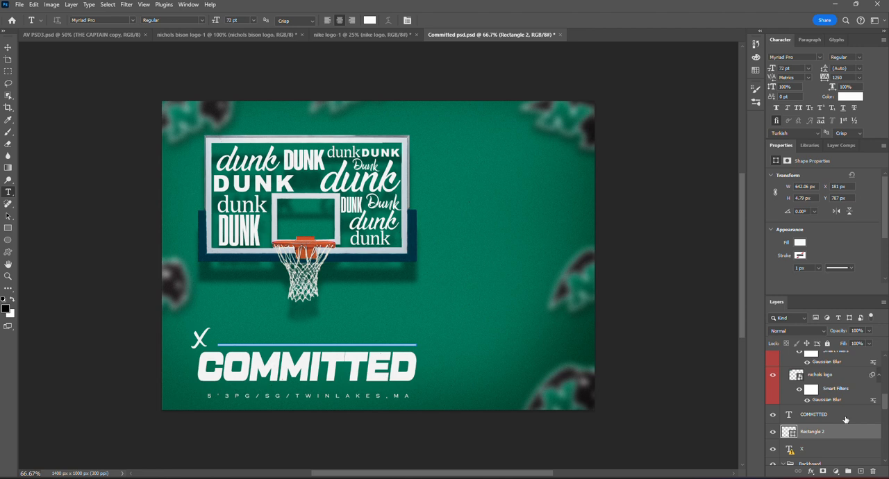
left_click(845, 416)
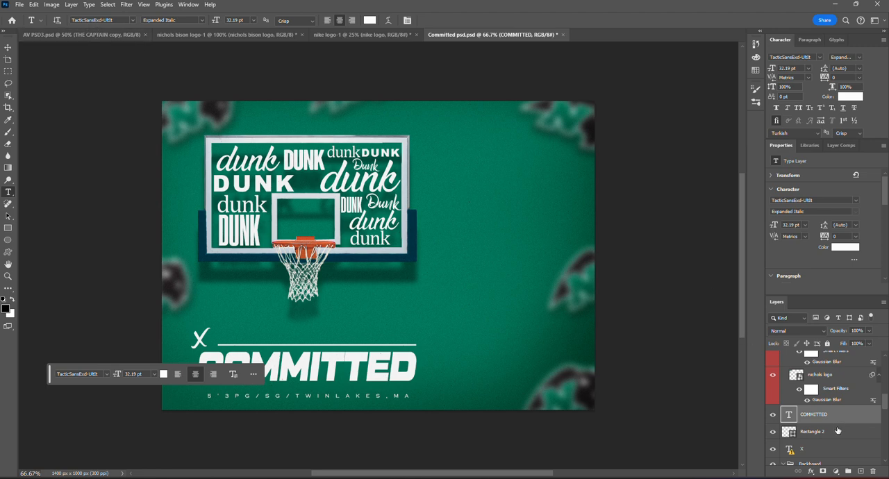
- Check the font settings of the 5'3PG/SG/TWINLAKES,MA text layer
scroll(838, 431, "up", 2)
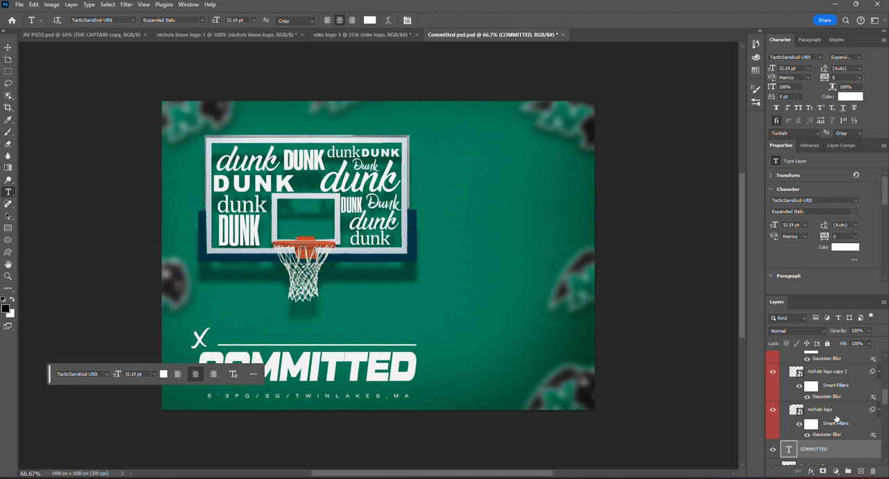
scroll(834, 421, "up", 6)
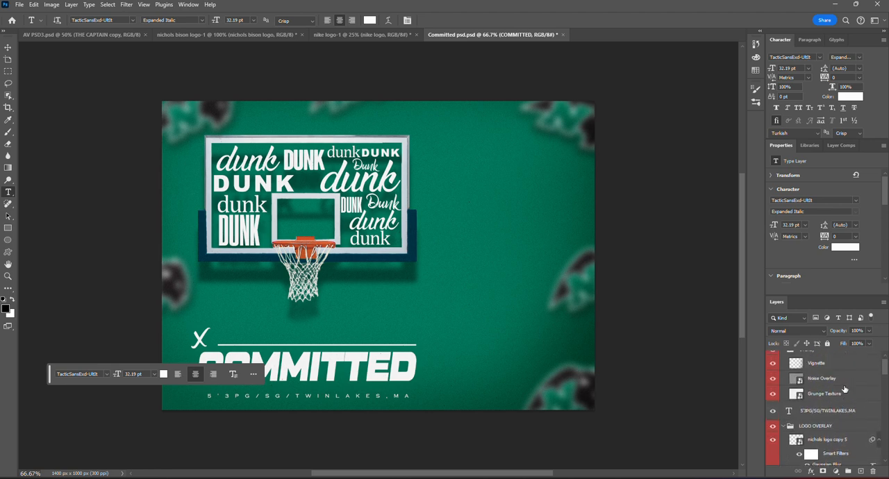
left_click(829, 416)
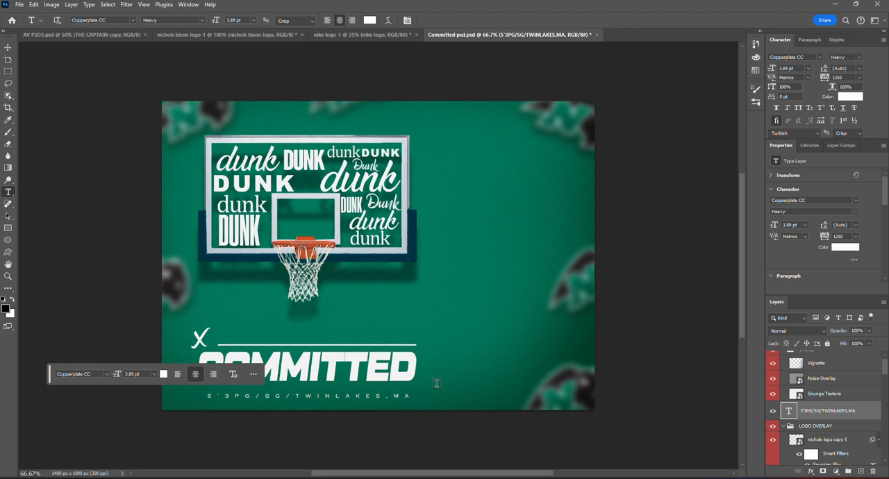
- Select the nichols logo layer in the LOGO OVERLAY group and show its bounds with the Move tool
scroll(804, 411, "down", 5)
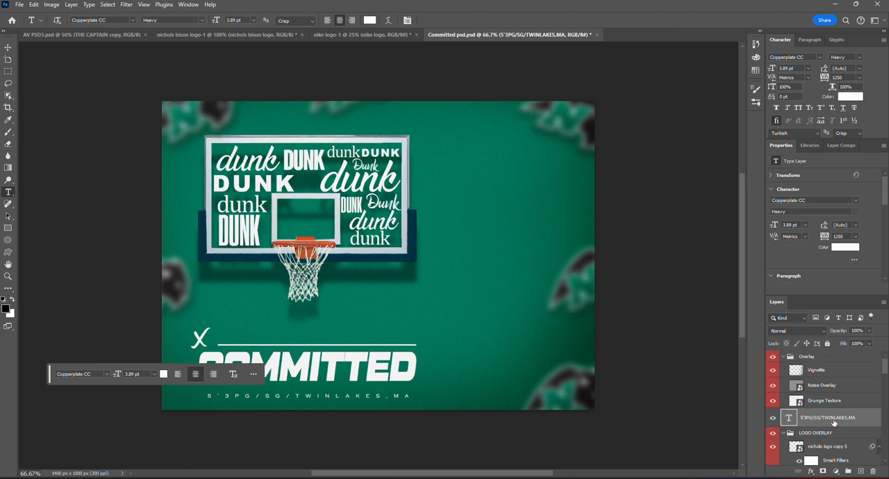
scroll(835, 423, "down", 3)
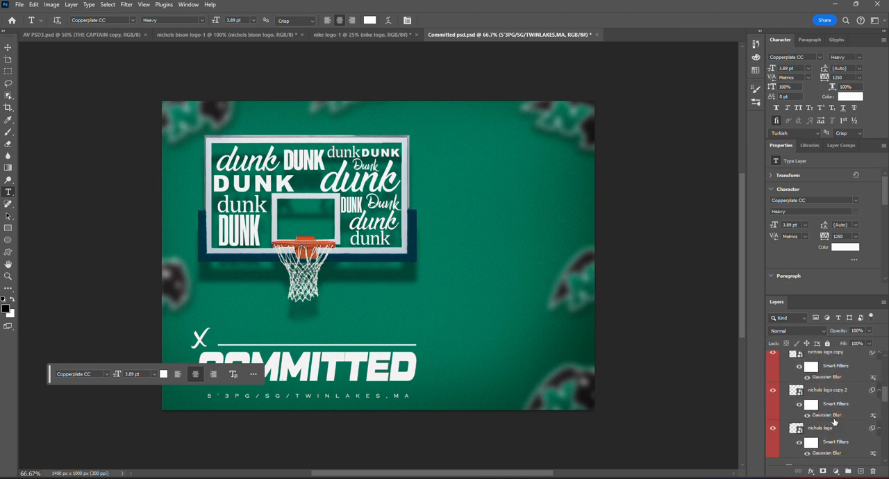
left_click(830, 417)
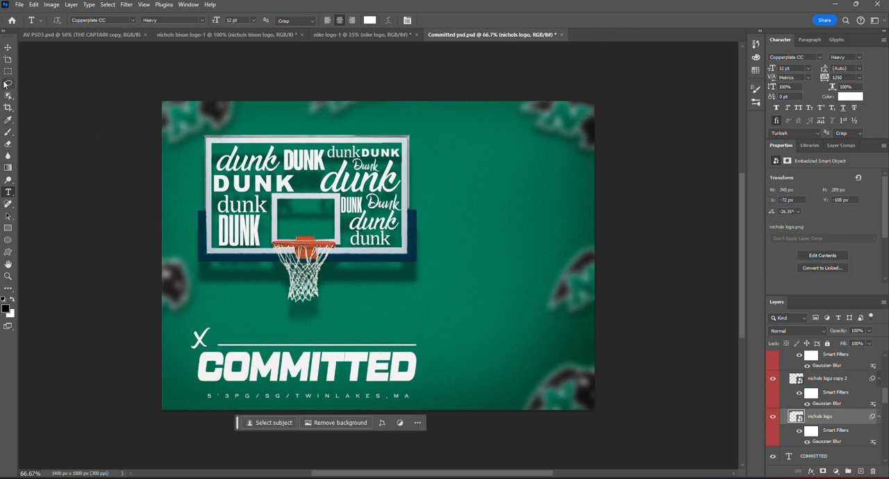
left_click(8, 47)
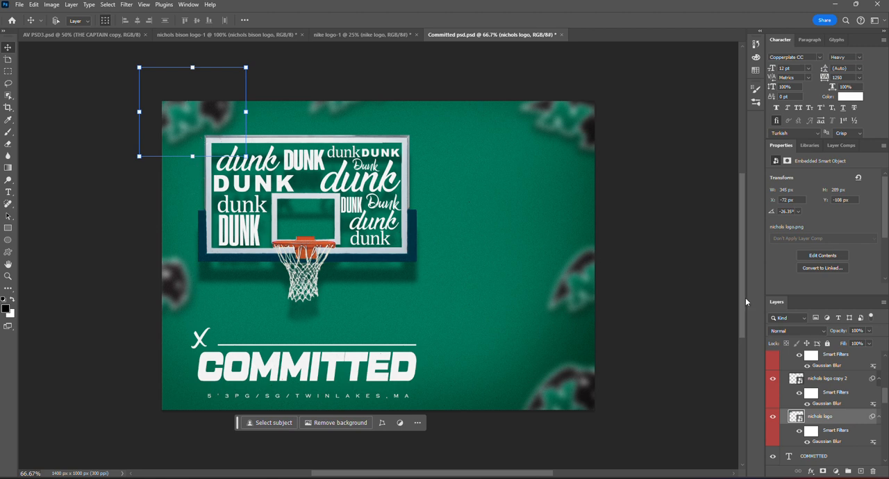
- Adjust the nichols logo layer's Gaussian Blur smart filter to a radius of about 9.3 pixels
double_click(835, 443)
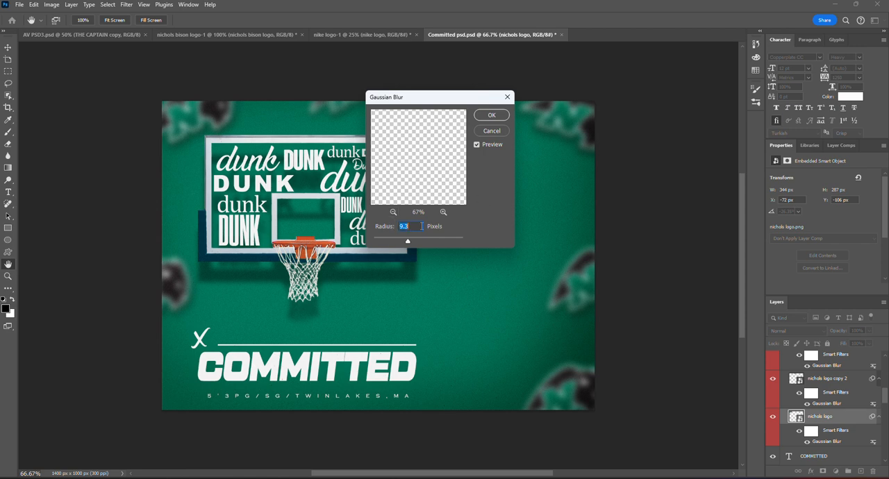
mouse_move(408, 241)
left_mouse_down()
mouse_move(434, 243)
mouse_move(374, 242)
mouse_move(407, 243)
left_mouse_up()
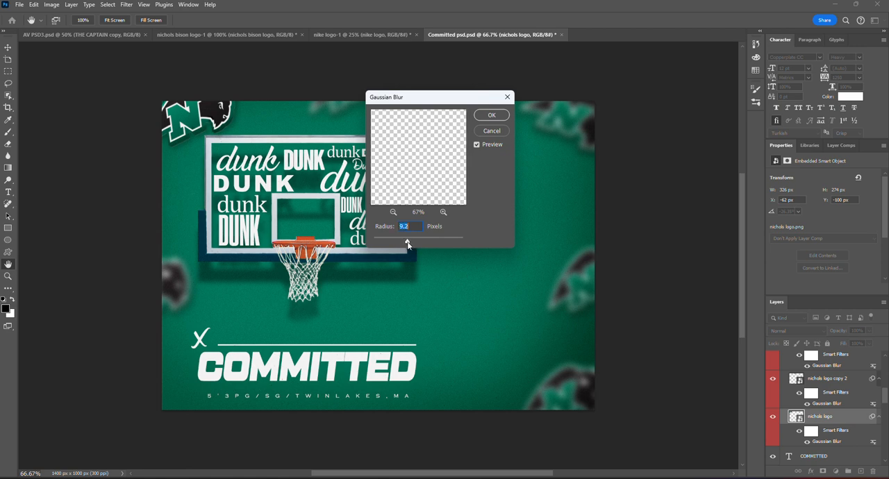
left_click(489, 117)
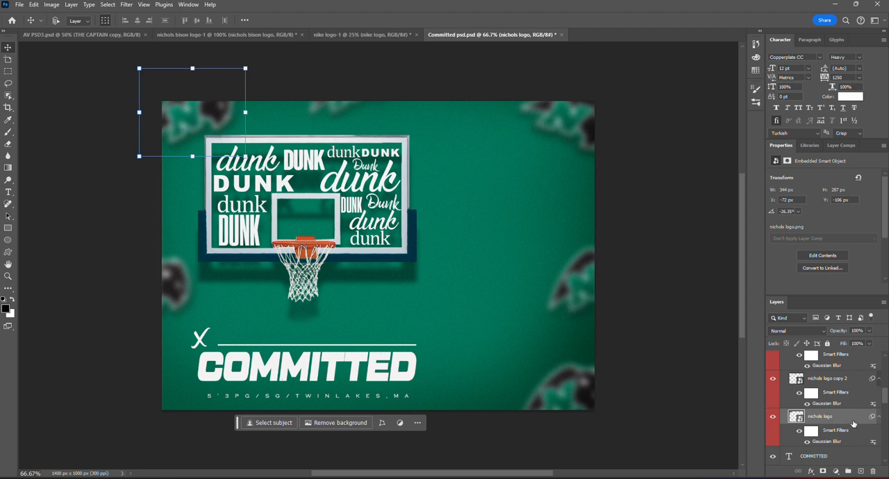
- Inspect the nichols logo layer's style and blending options without changing them
key("space")
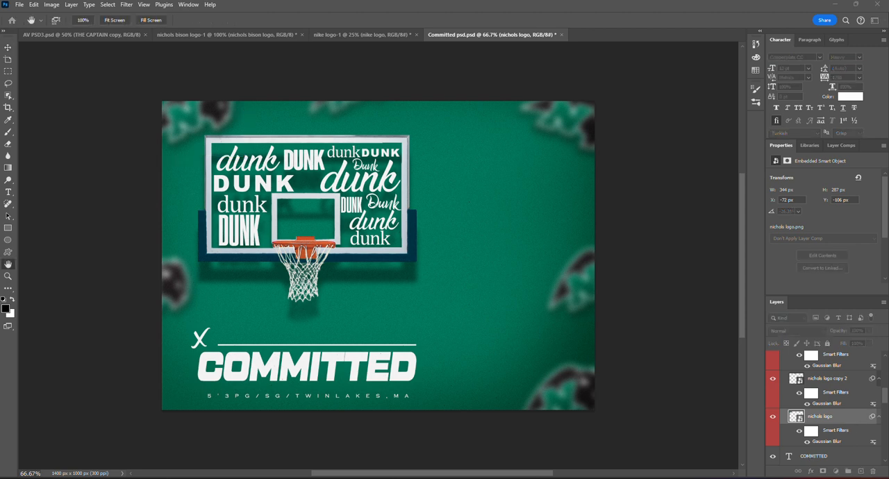
left_click_drag(882, 478, 402, 69)
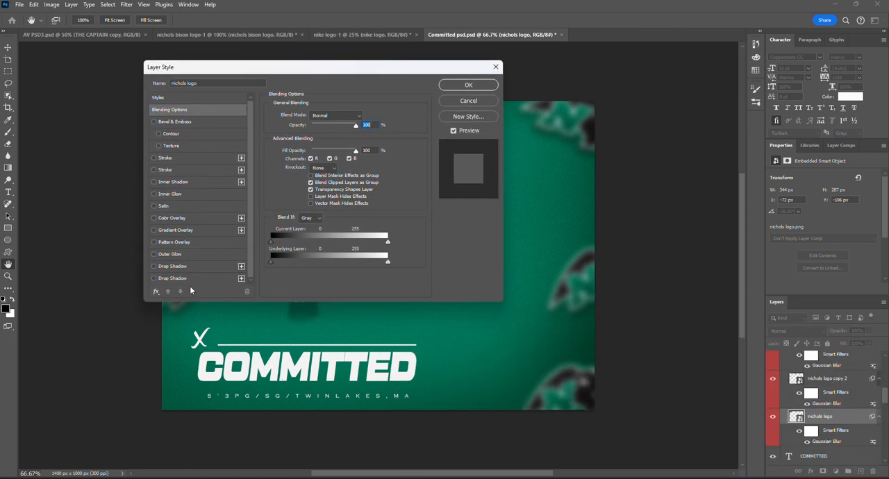
left_click(496, 67)
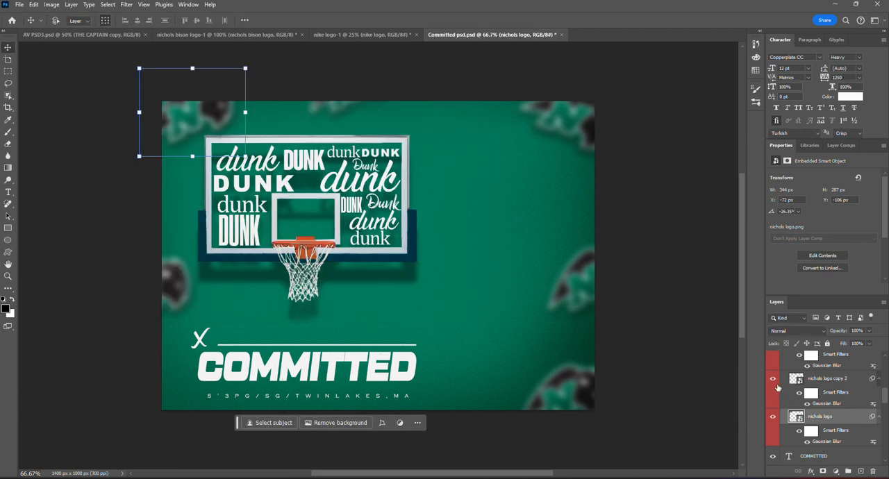
- Compare the blend modes and opacities of the Grunge Texture, Noise Overlay and Vignette layers in the Overlay group
scroll(799, 417, "up", 3)
scroll(808, 395, "up", 4)
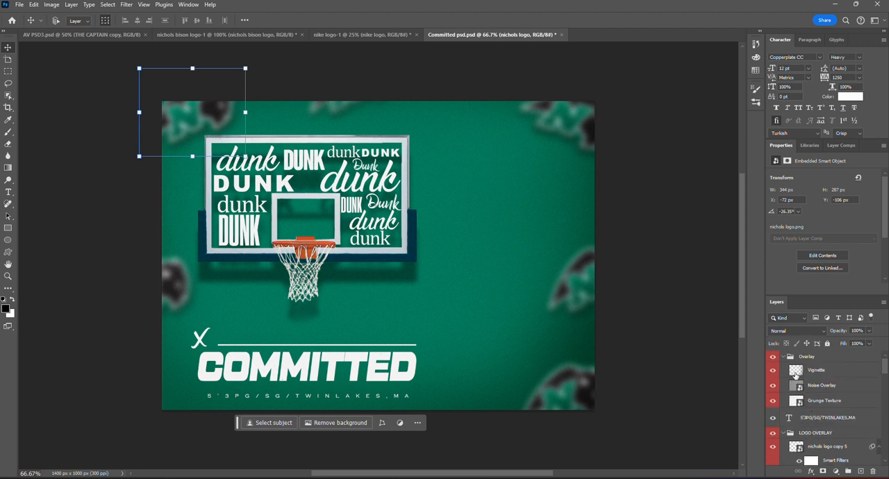
left_click(849, 407)
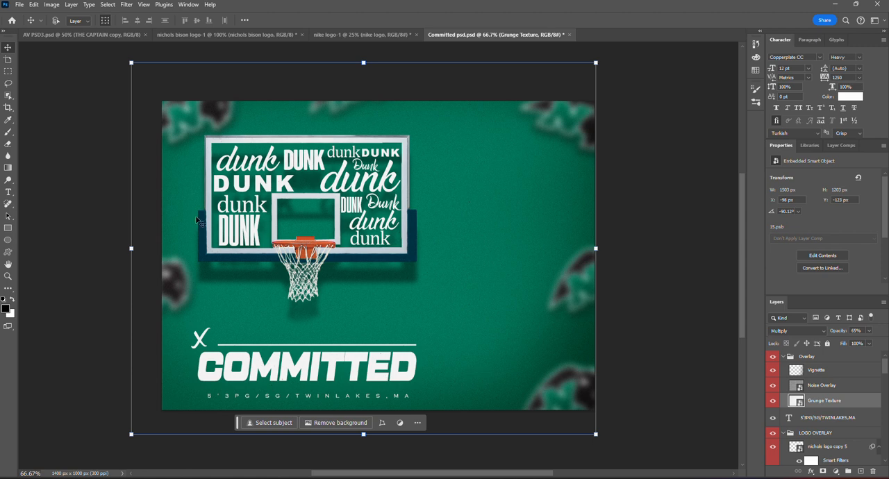
left_click(822, 381)
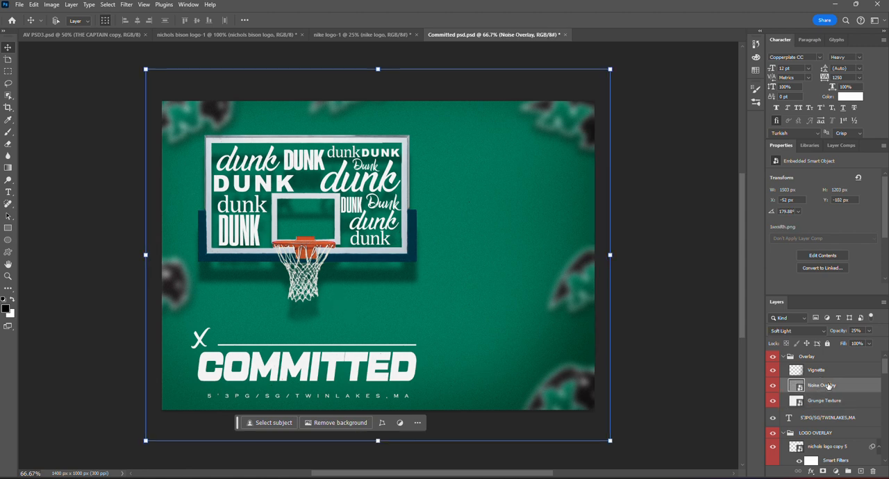
left_click(824, 372)
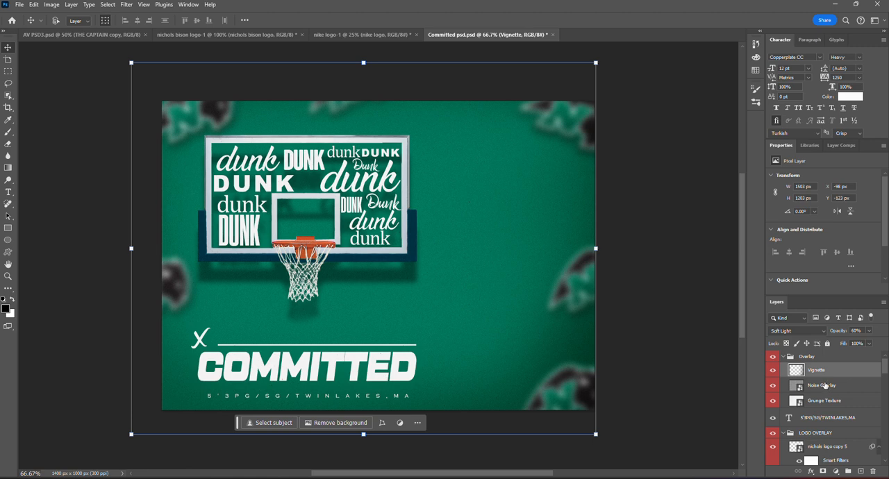
left_click(826, 387)
left_click(837, 403)
left_click(836, 388)
left_click(837, 401)
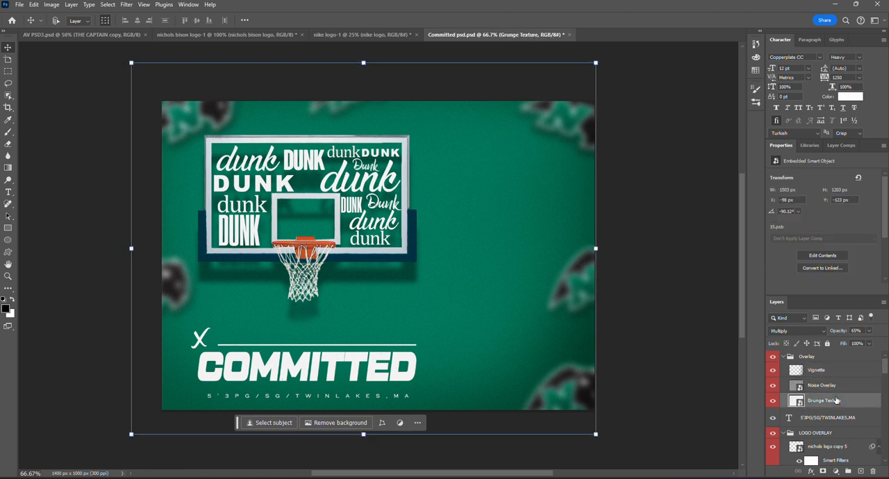
- Inspect the blend mode choices for the Noise Overlay layer without changing its mode
left_click(826, 388)
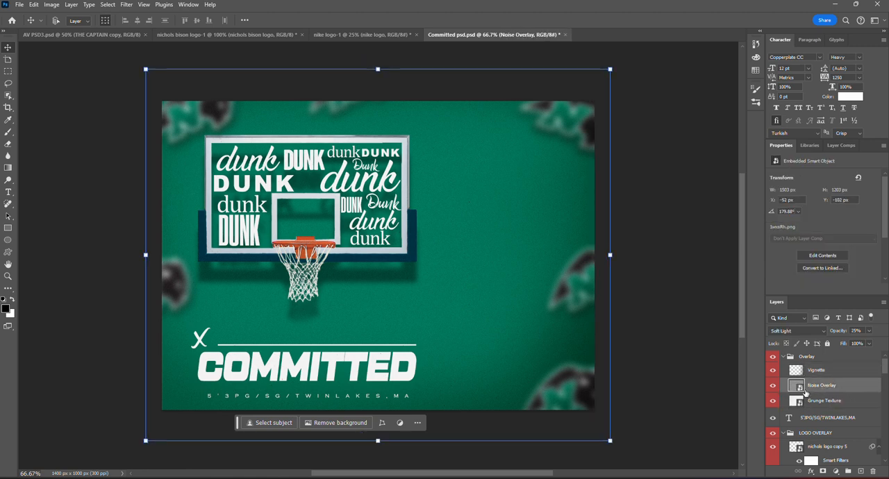
left_click(810, 332)
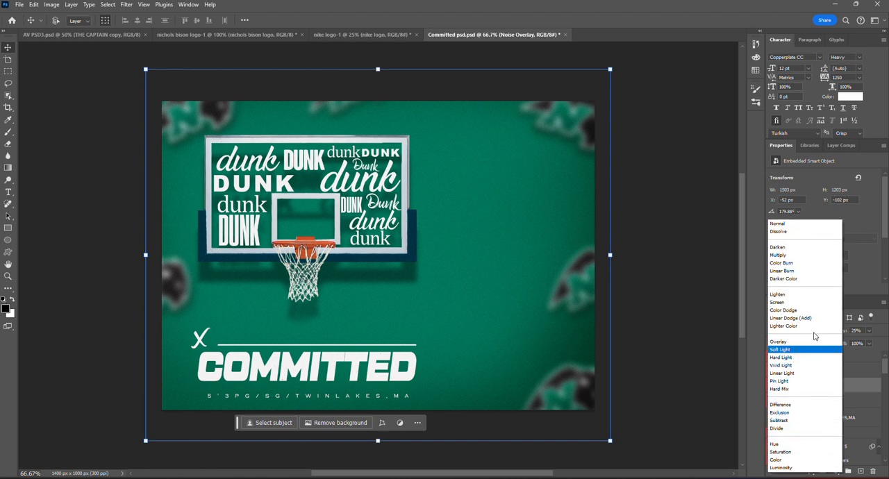
left_click(877, 359)
- Select the Grunge Texture layer, toggle its visibility off and on, and inspect its opacity setting
left_click(853, 406)
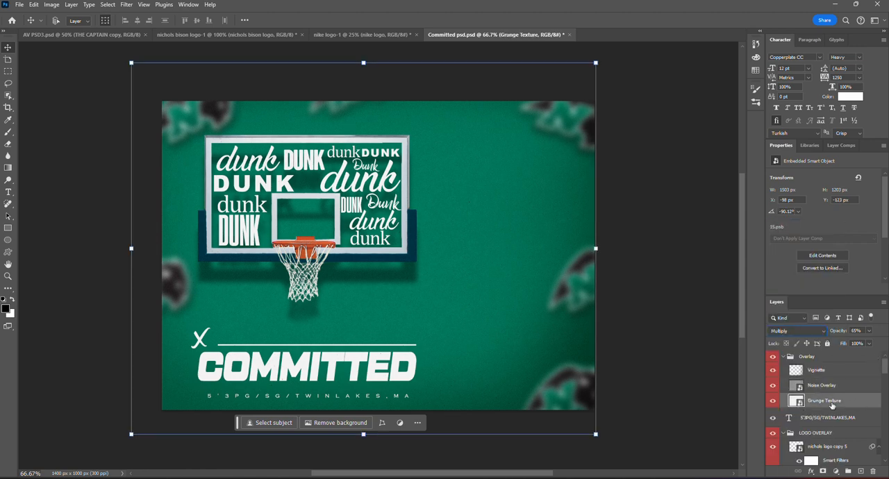
left_click(773, 404)
left_click(773, 404)
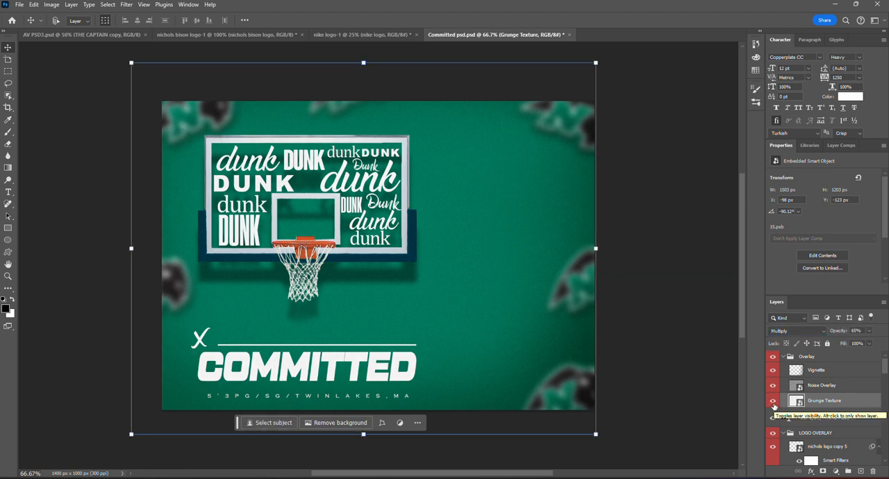
left_click(773, 404)
left_click(773, 404)
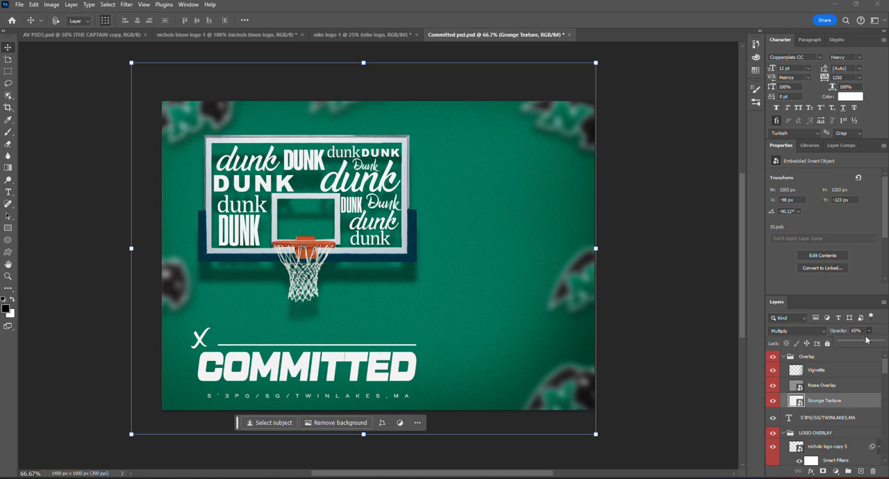
left_click_drag(868, 335, 882, 341)
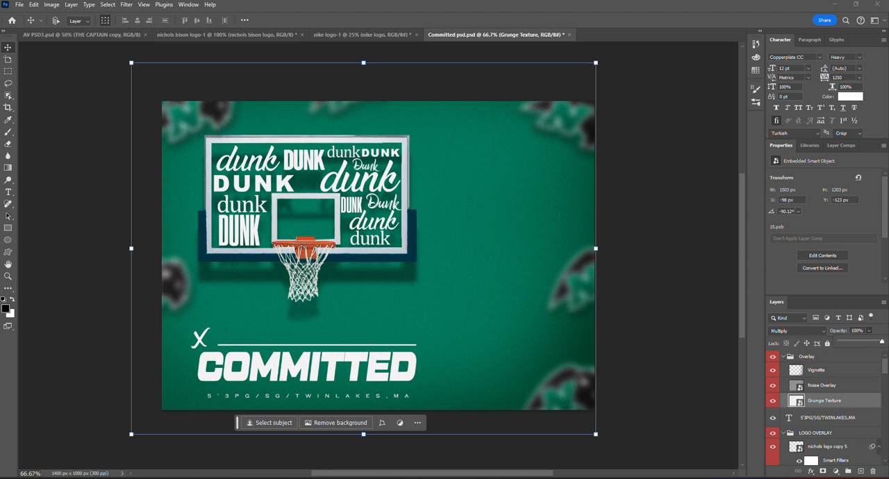
left_click(859, 330)
- Toggle the Noise Overlay layer's visibility off and on, and compare the Overlay and Soft Light blend modes, keeping Soft Light
left_click(863, 391)
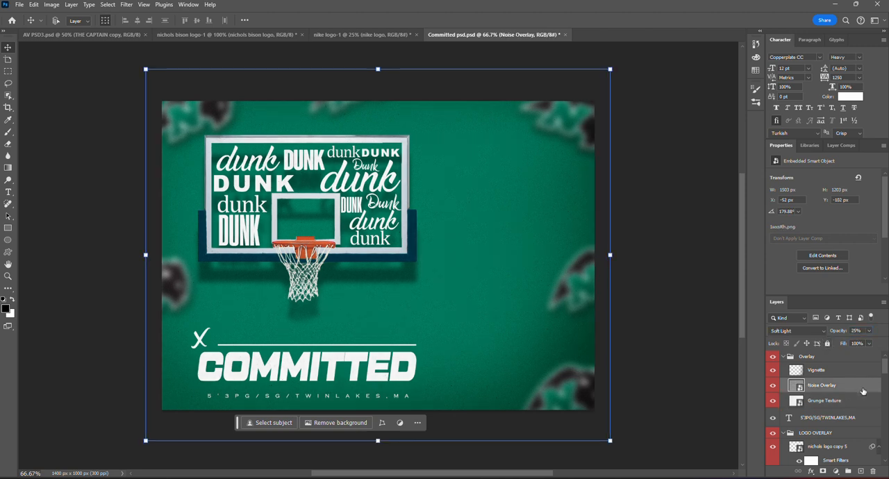
left_click(773, 387)
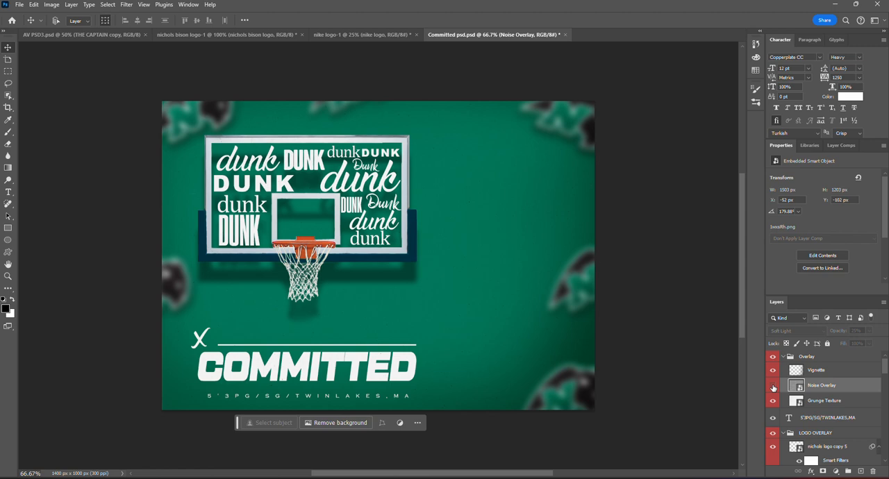
left_click(774, 389)
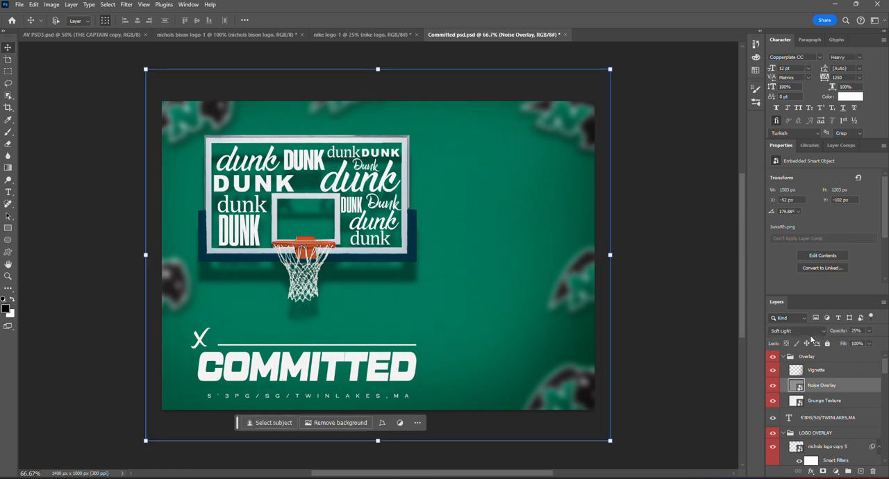
left_click(811, 332)
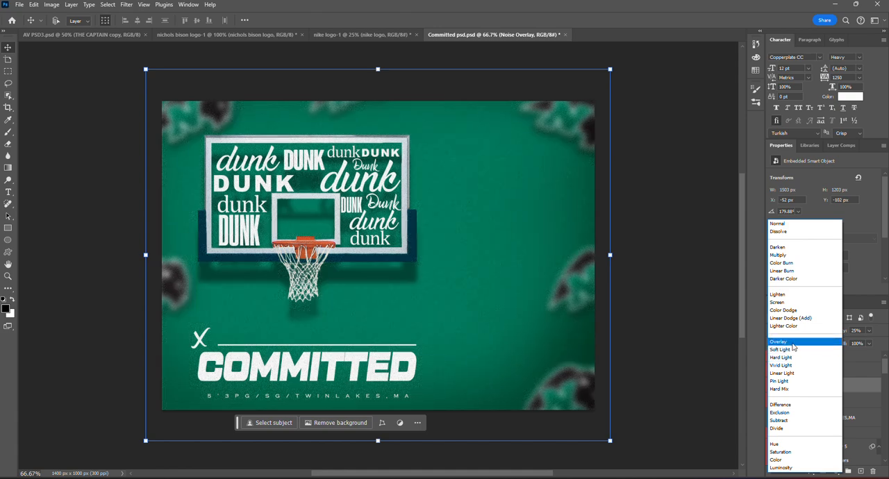
left_click(792, 350)
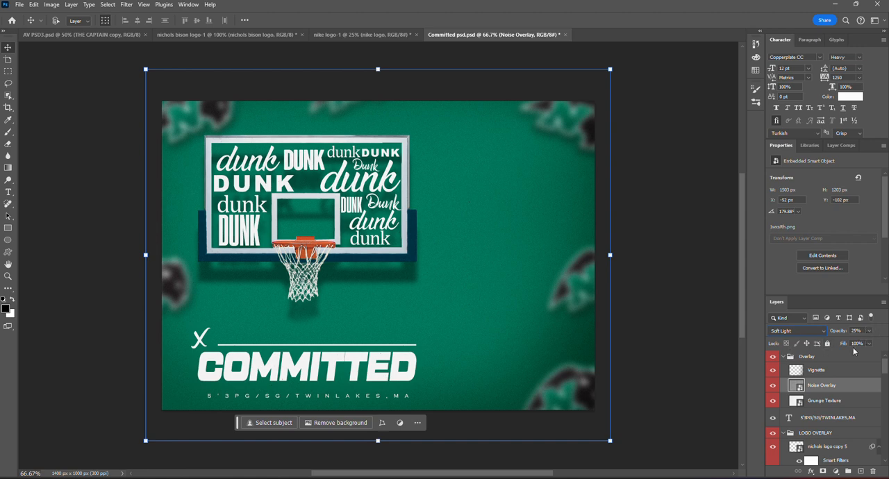
- Select the Vignette layer, look through the available filters, and toggle the layer's visibility off and on
left_click(821, 374)
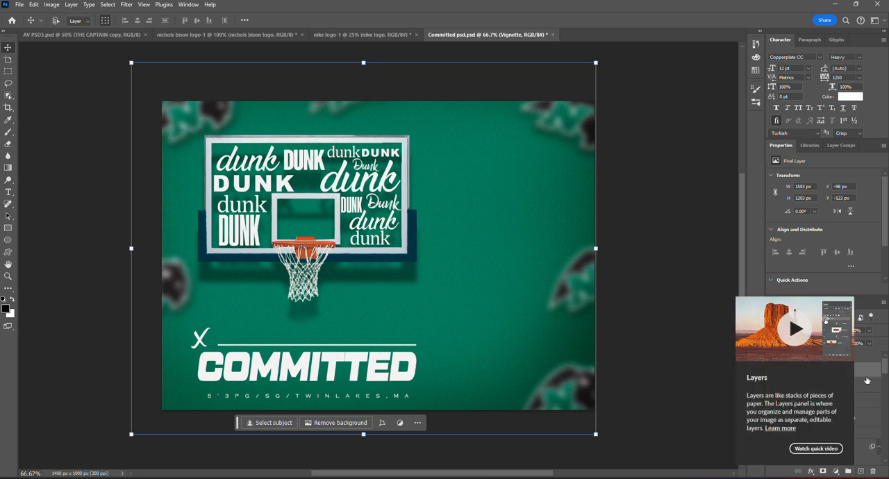
left_click(124, 7)
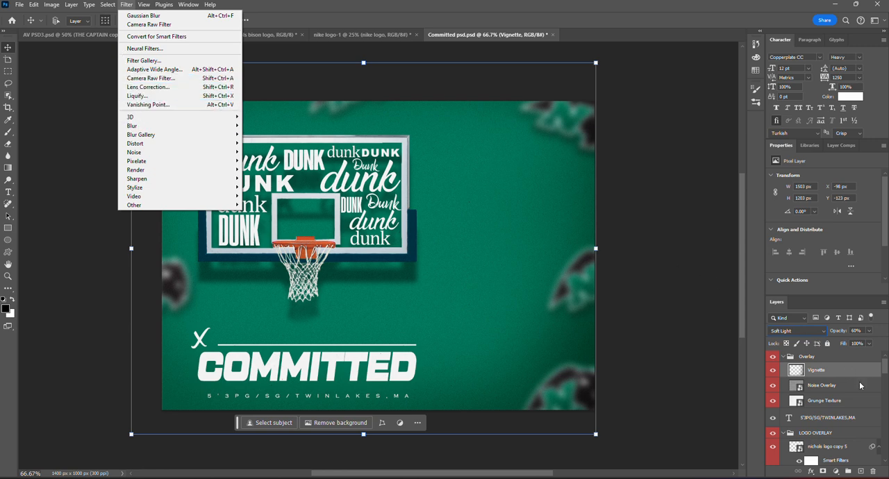
left_click(858, 376)
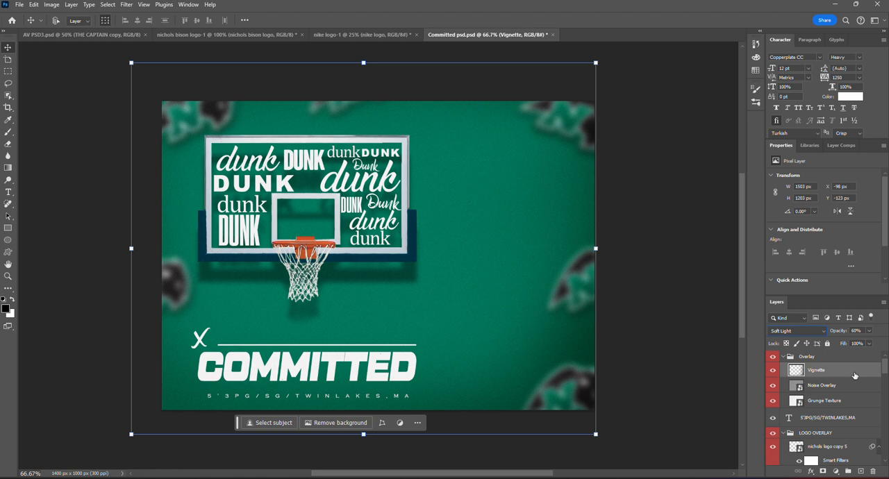
left_click(772, 373)
left_click(772, 373)
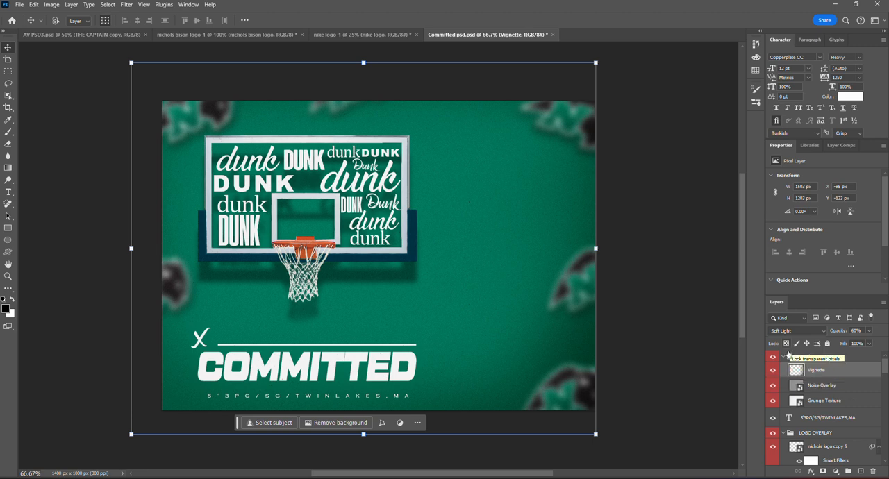
- Select and collapse the Overlay group, then look over the whole poster and the filter choices without applying any
left_click(787, 357)
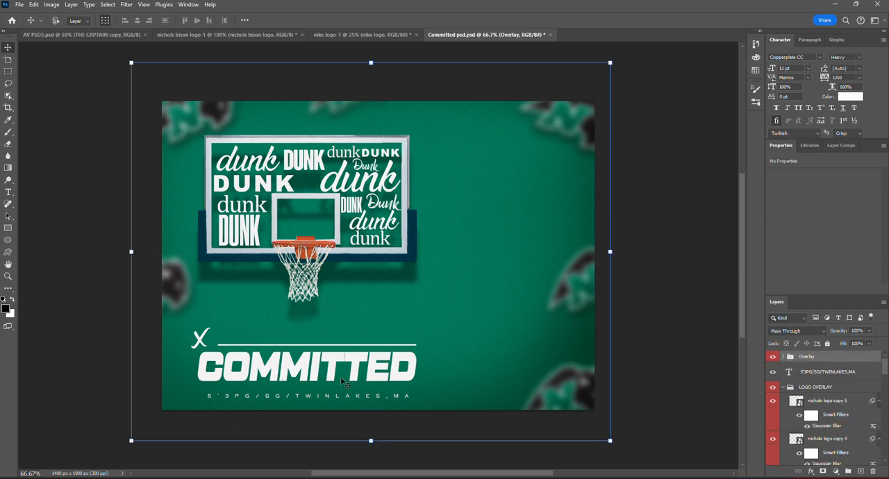
scroll(234, 396, "up", 1)
scroll(278, 336, "up", 1)
scroll(278, 335, "down", 2)
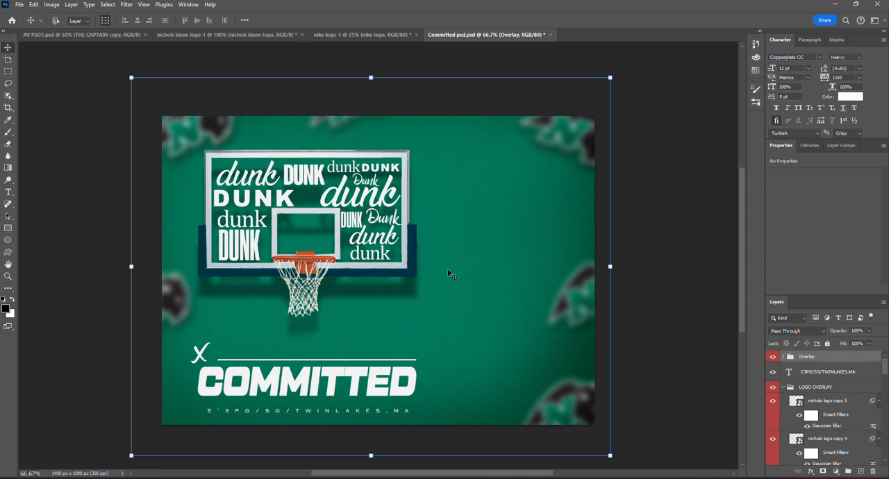
left_click(125, 6)
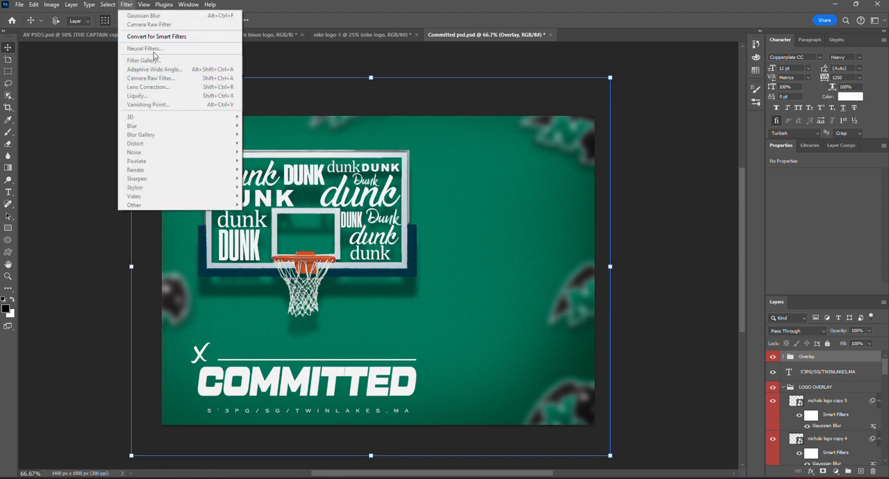
left_click(315, 5)
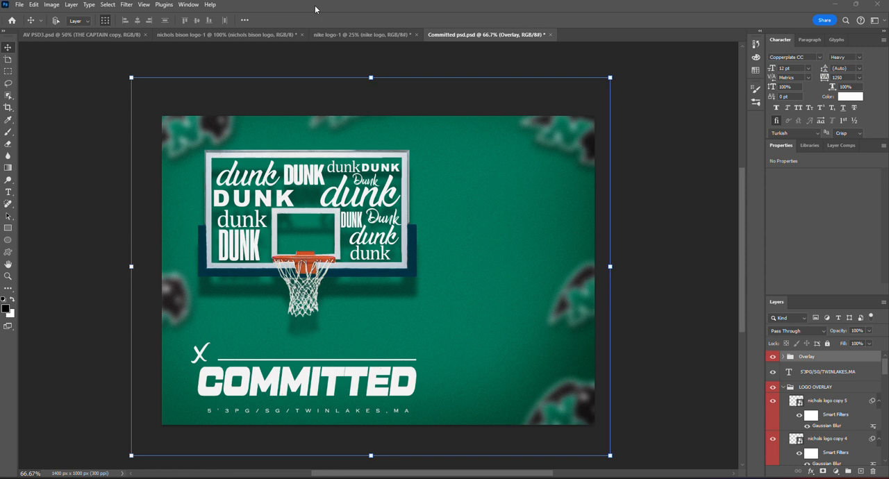